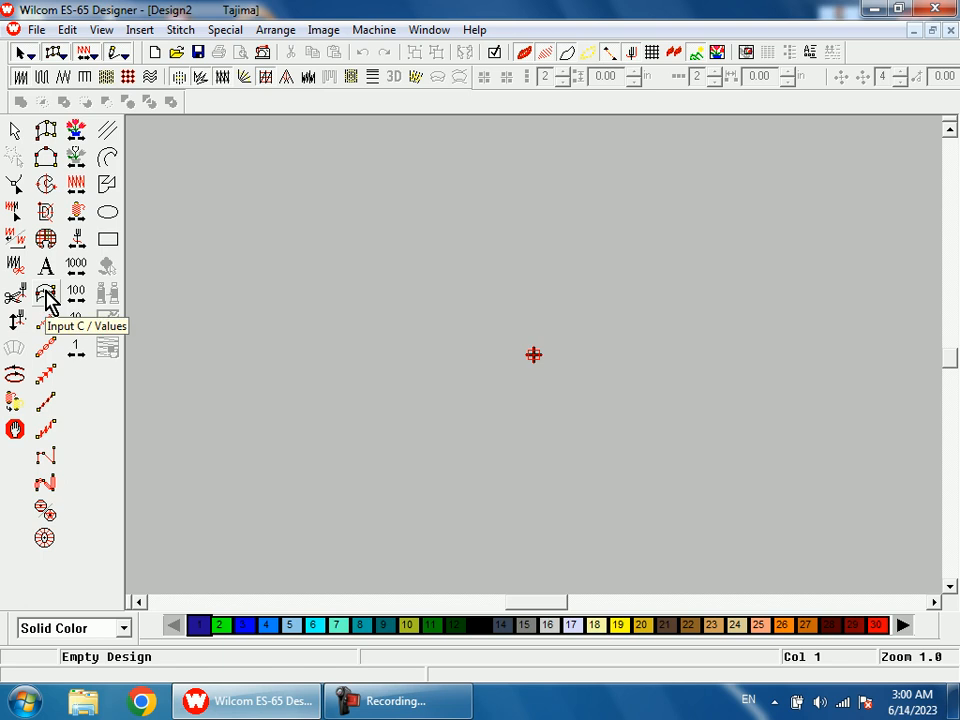
Step: Digitize a small right-pointing satin chevron with three points using Input C
click(45, 292)
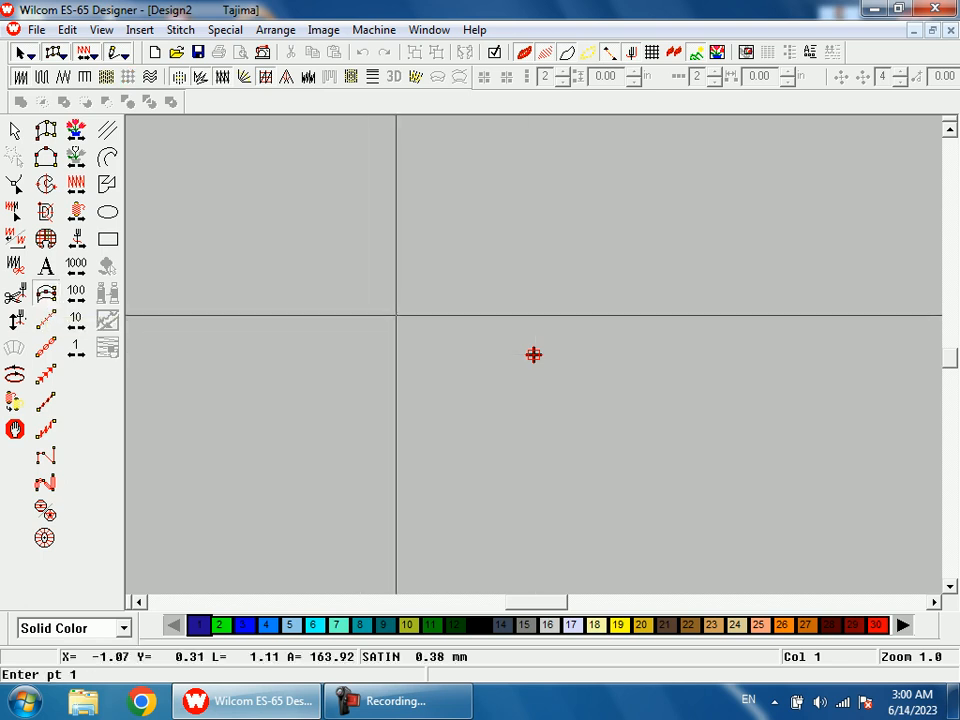
click(396, 312)
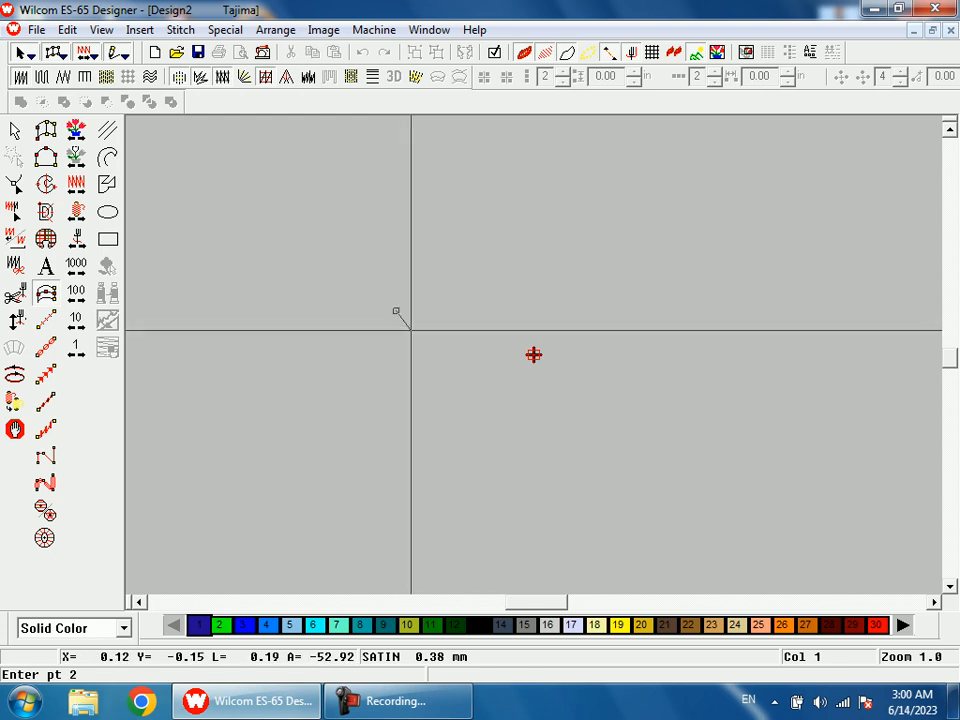
click(418, 332)
click(397, 352)
key(Return)
key(Return)
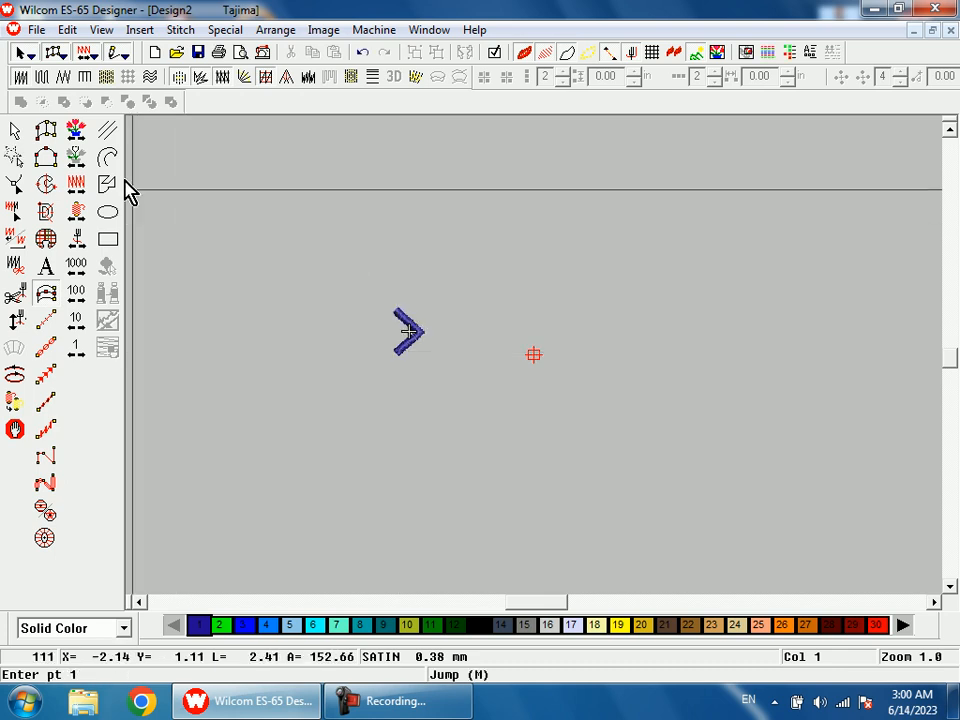
Step: Set the chevron's Input C column width to 0.06 in
click(15, 131)
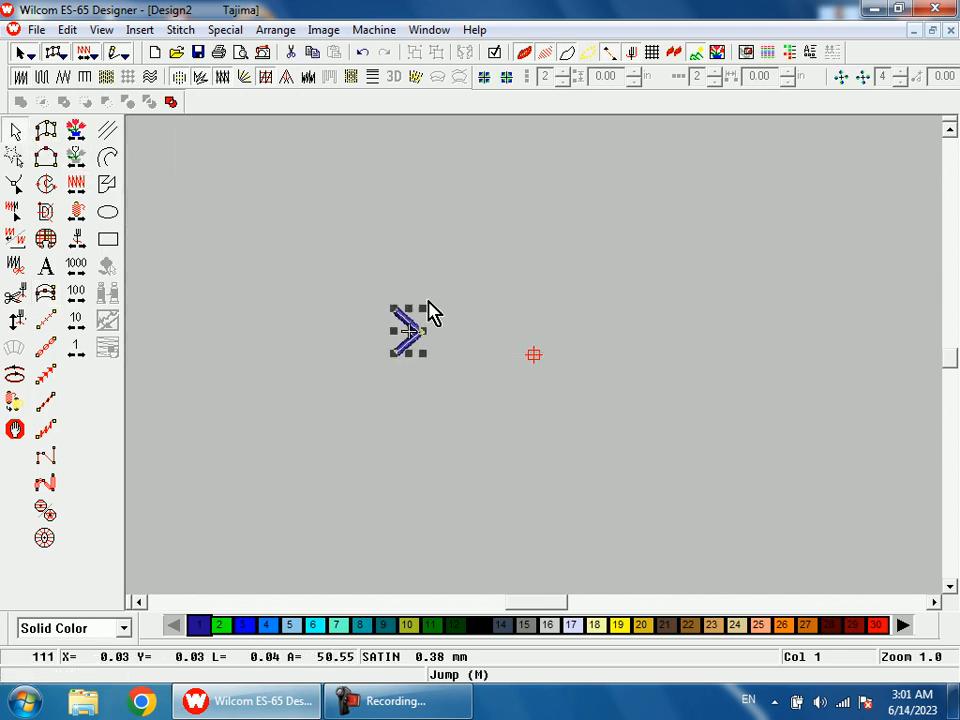
right_click(489, 328)
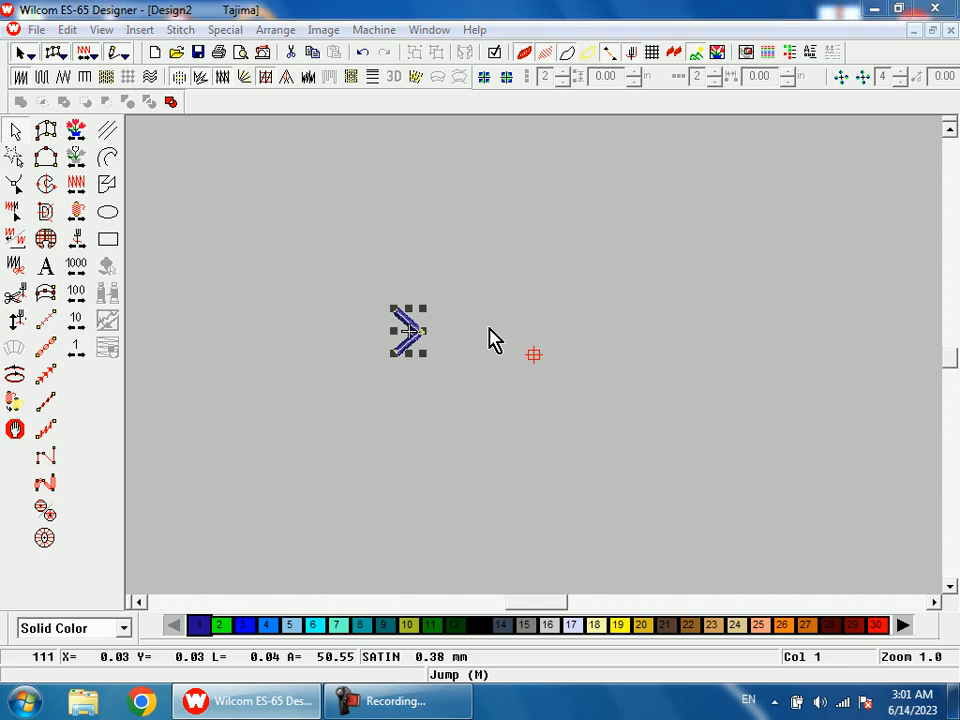
click(441, 188)
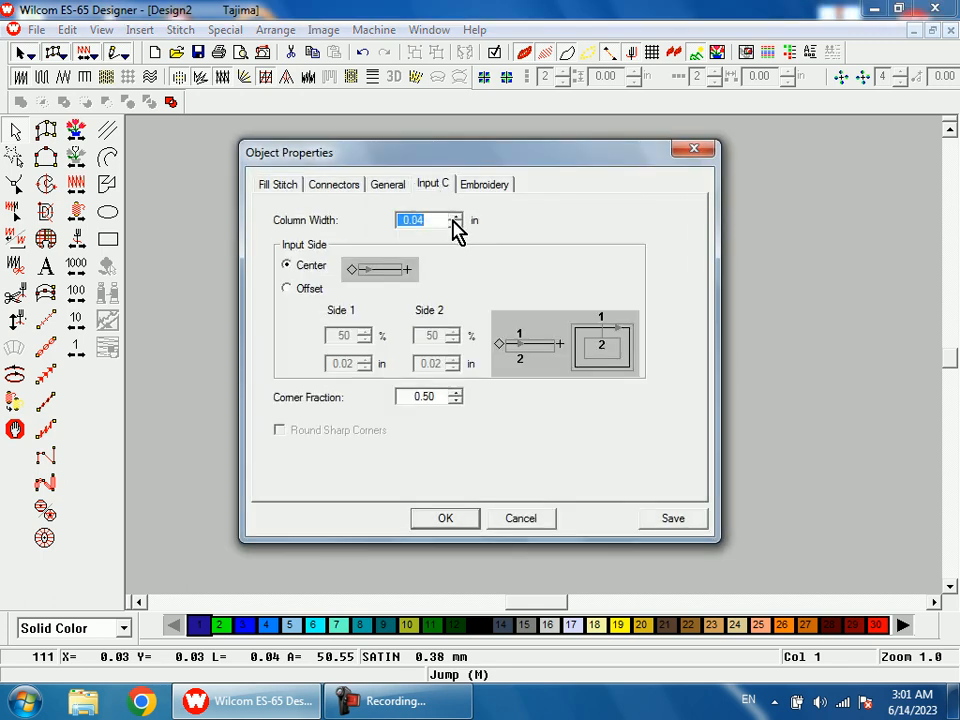
click(455, 216)
click(465, 520)
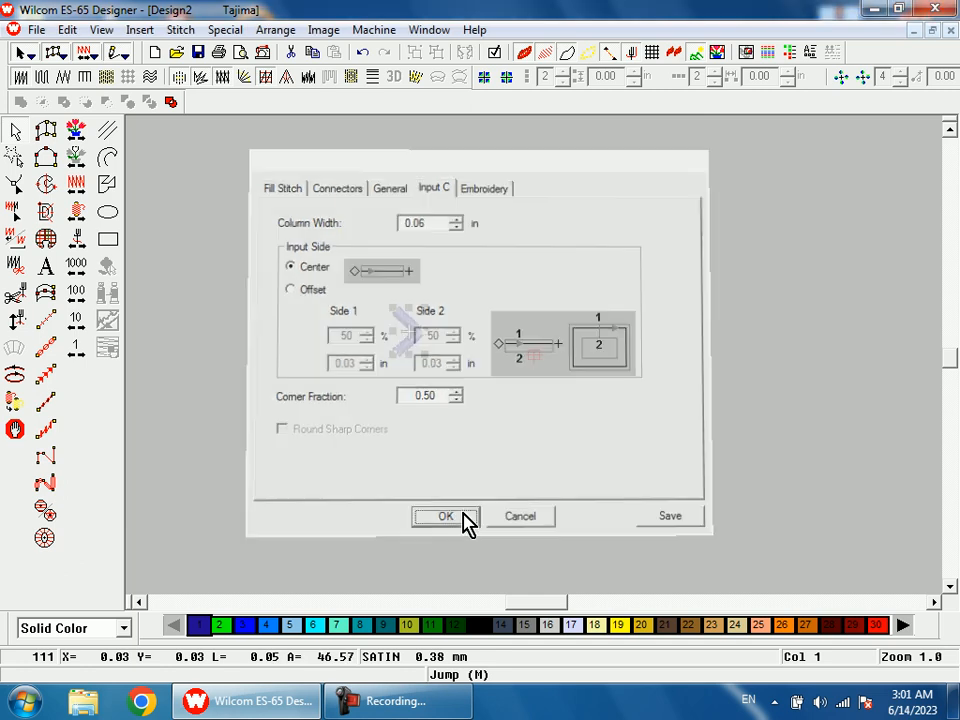
Step: Make a motif named ghg in the Single Motifs set from the chevron, with horizontal reference points about 0.72 in apart on either side of it
key(b)
drag(328, 221, 568, 484)
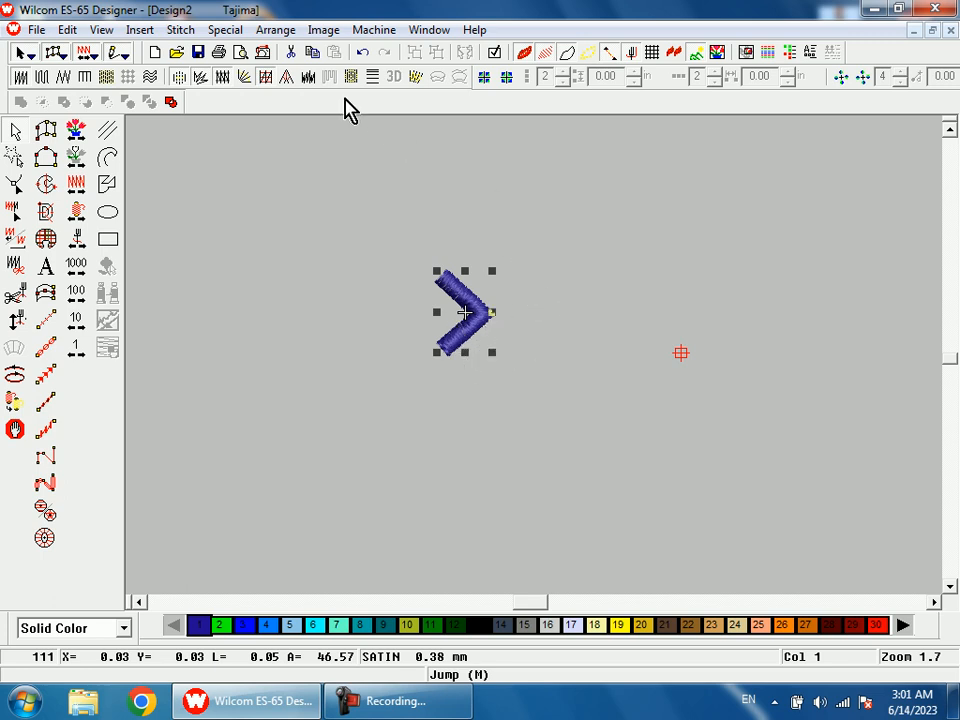
click(226, 30)
mouse_move(240, 64)
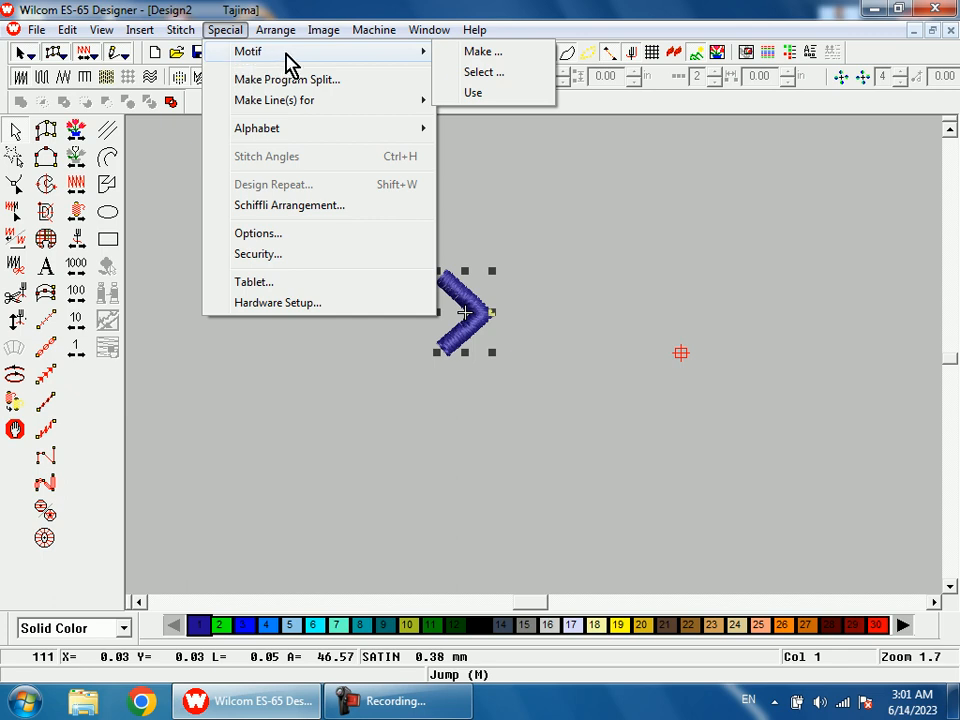
click(472, 53)
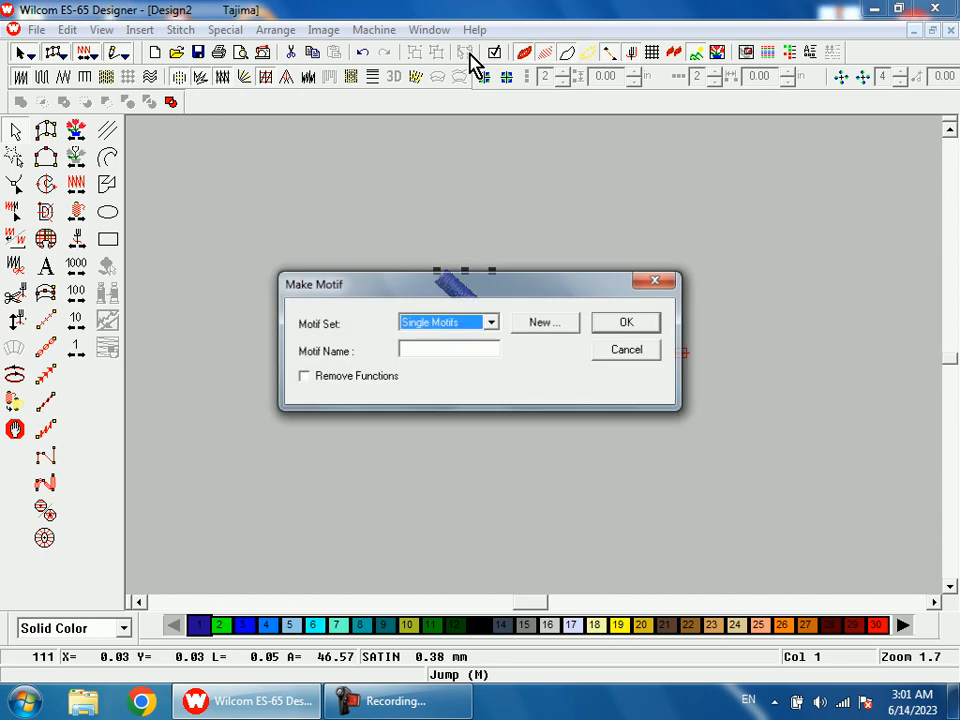
click(457, 349)
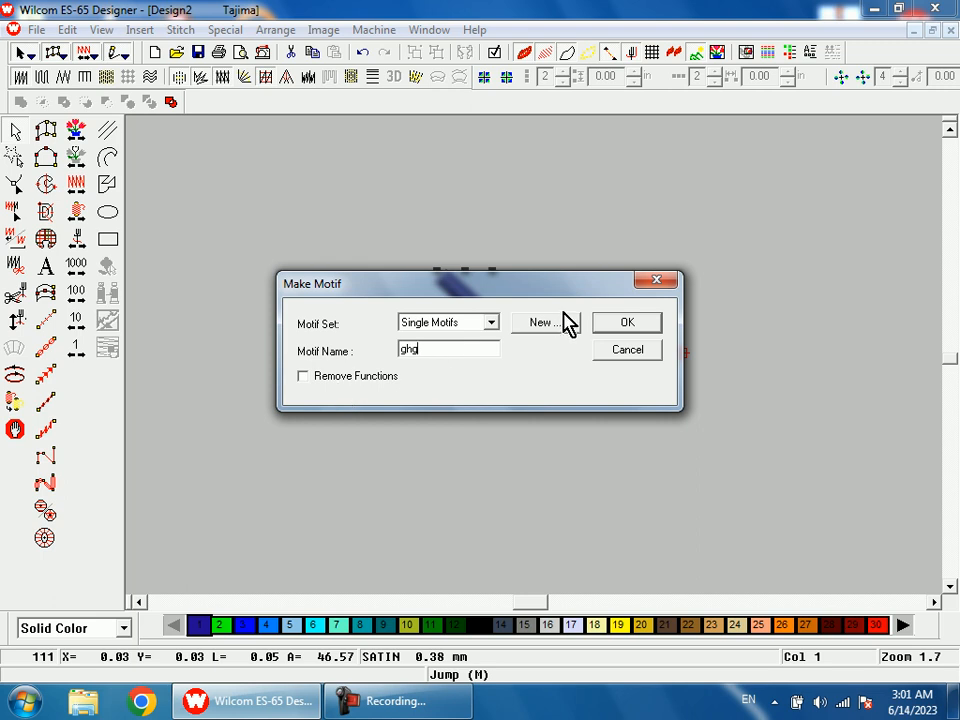
click(616, 327)
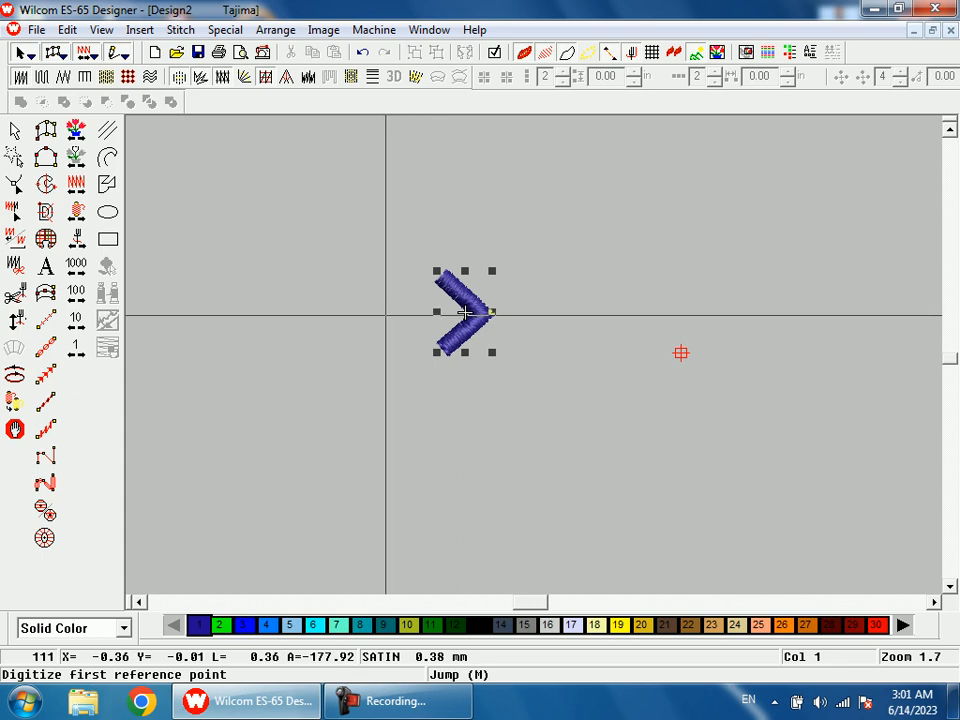
click(386, 316)
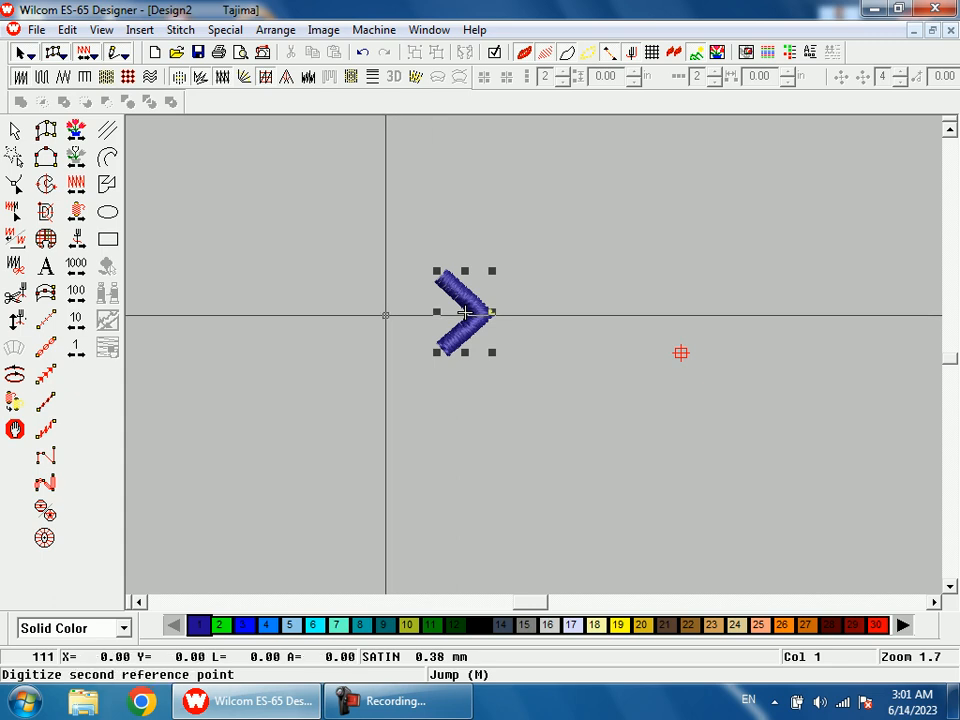
click(465, 313)
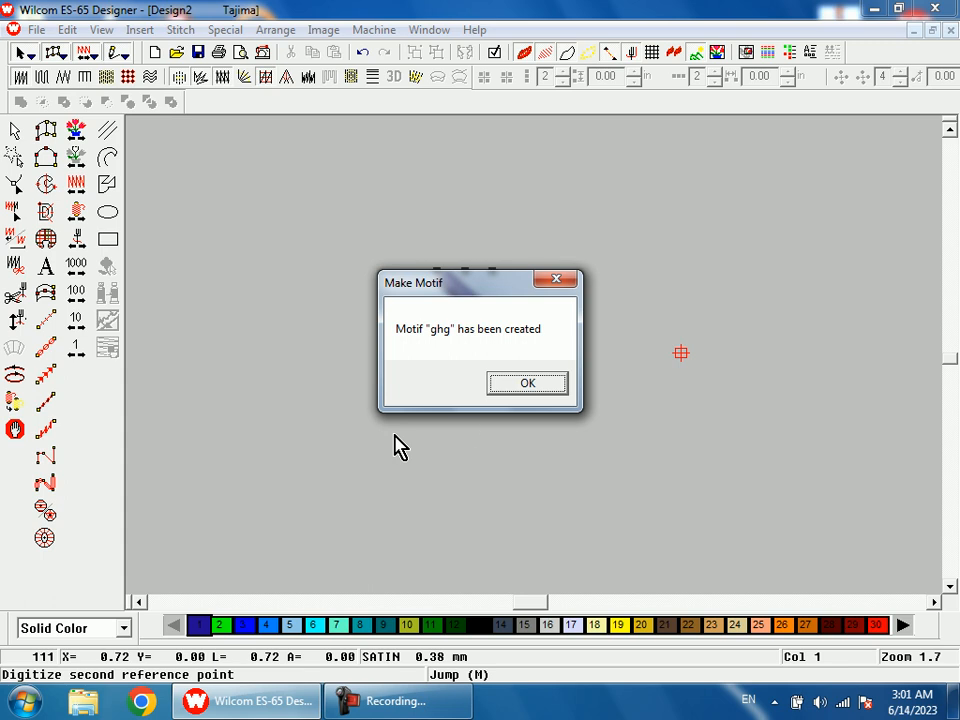
click(553, 395)
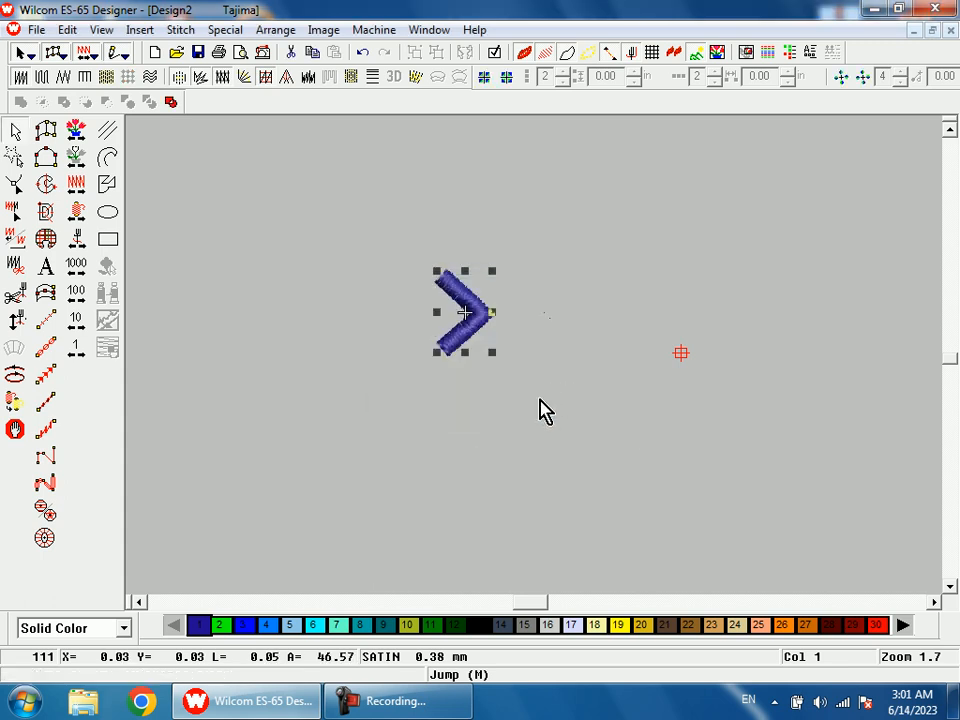
click(541, 410)
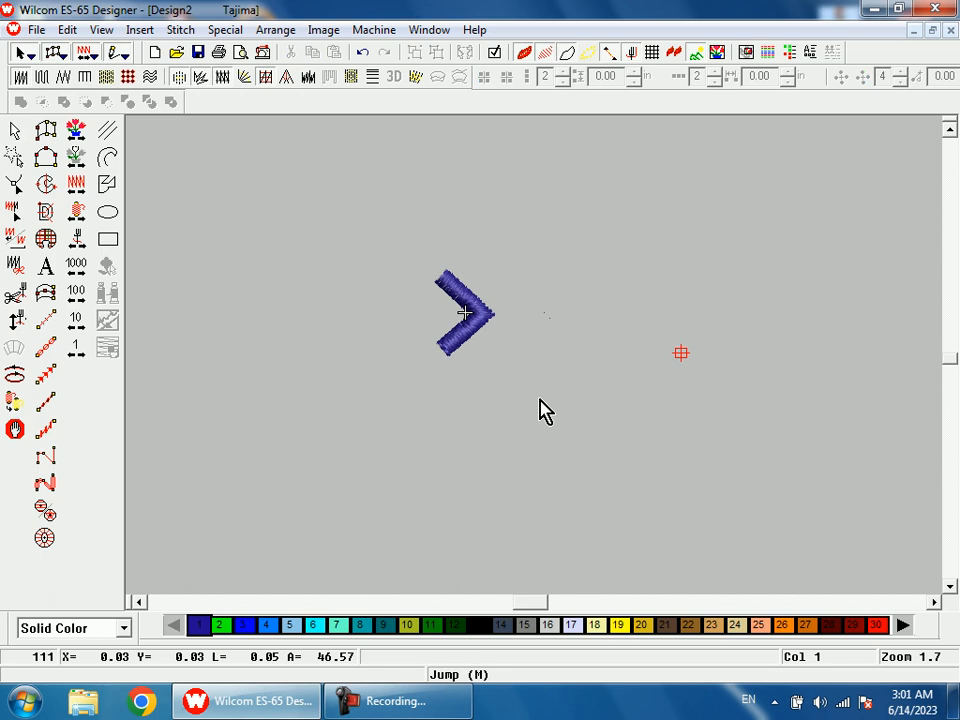
Step: Digitize a horizontal two-point motif run below the original chevron
click(47, 376)
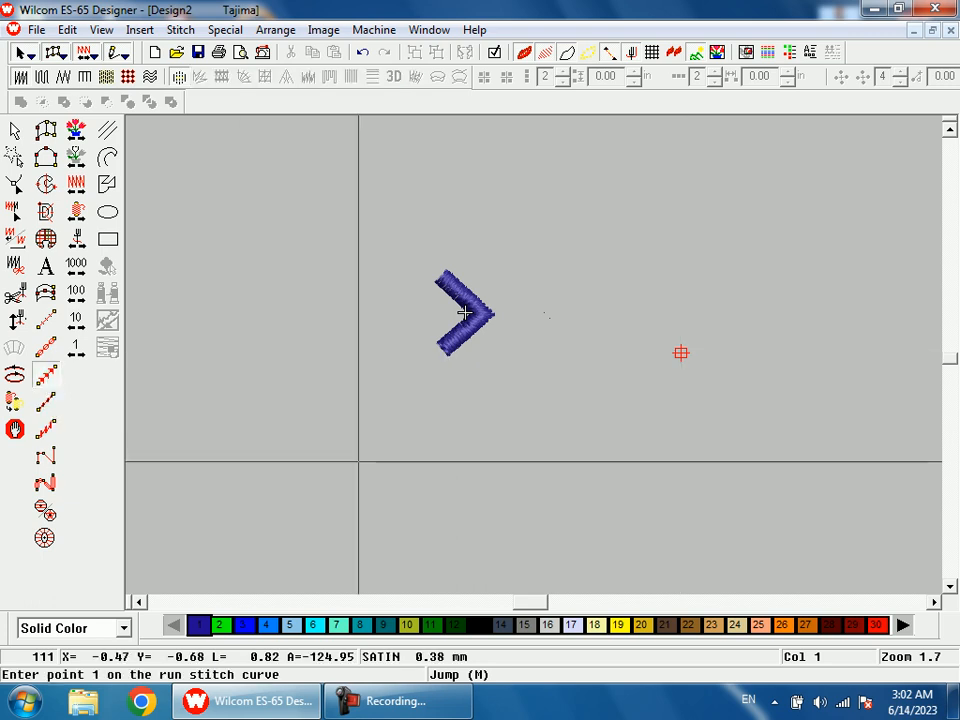
click(351, 431)
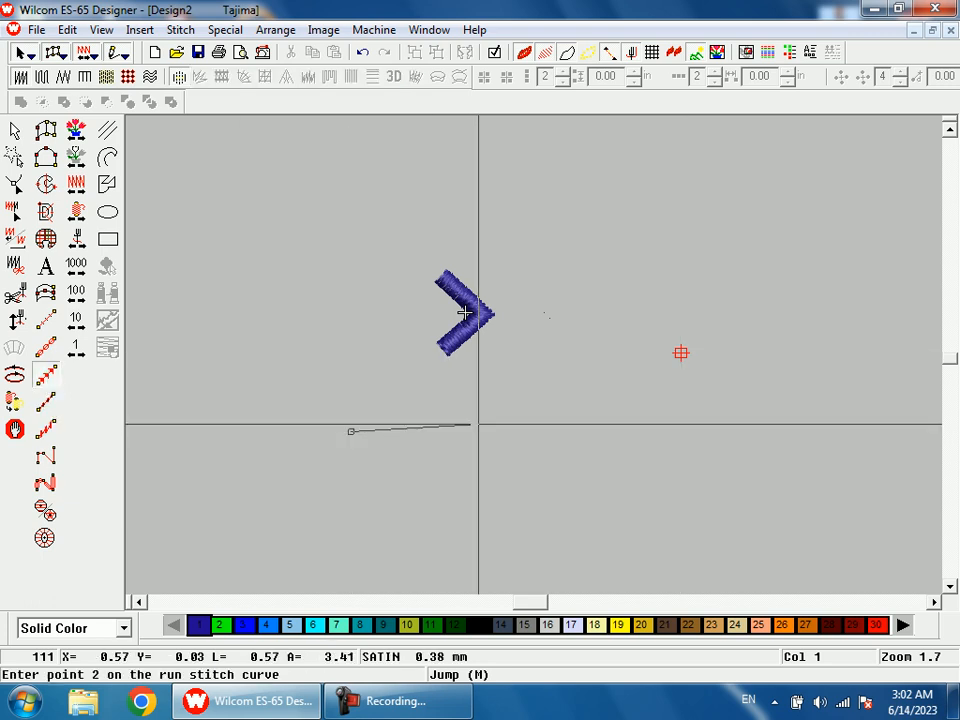
click(642, 431)
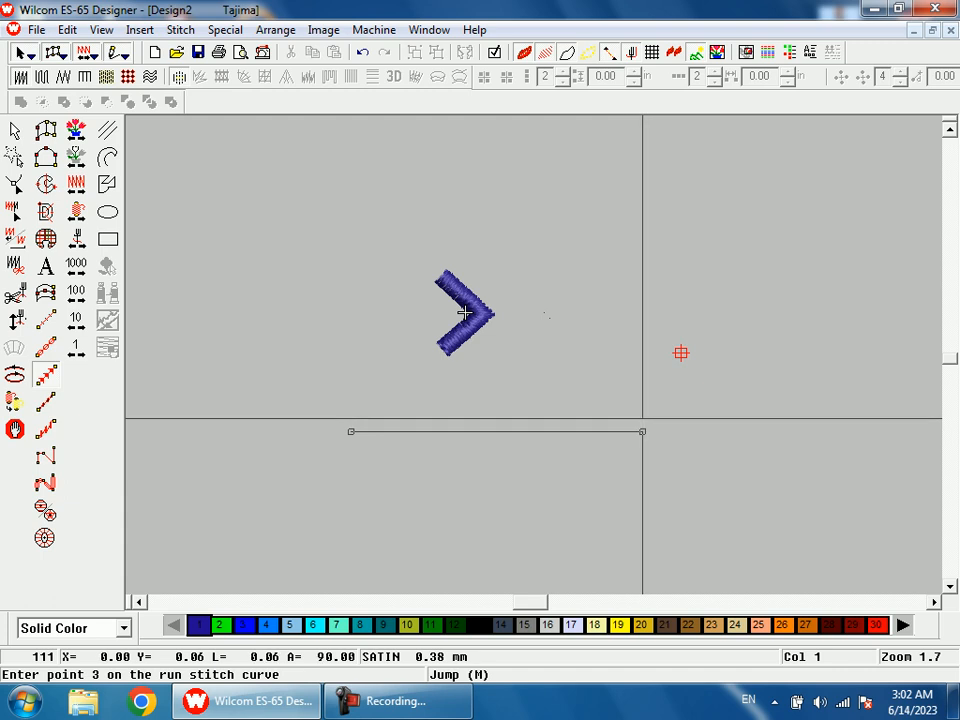
key(Return)
key(Return)
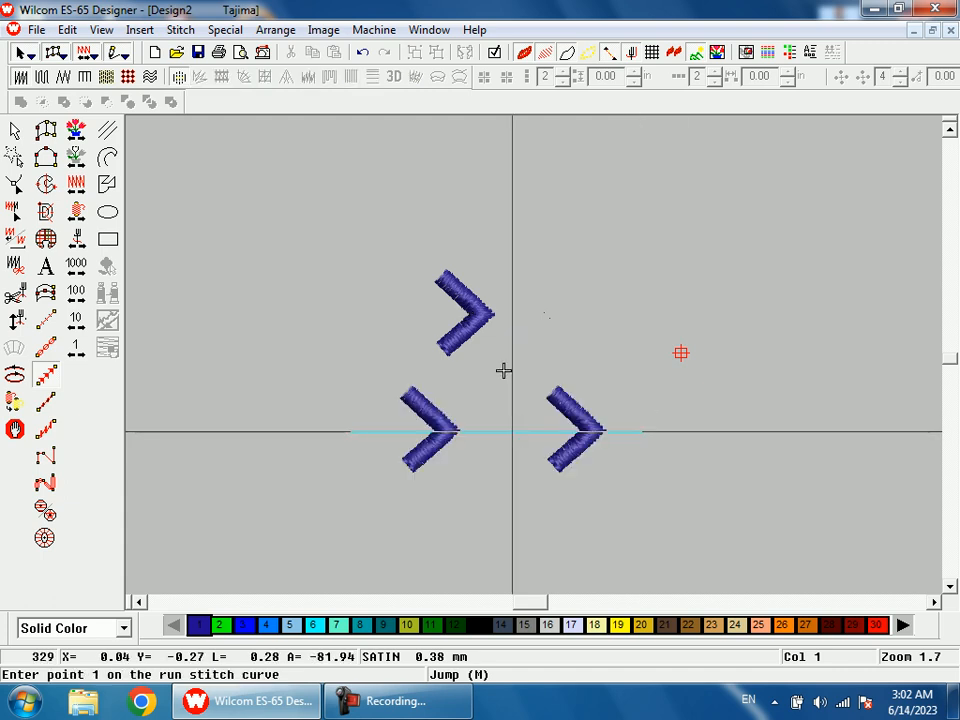
Step: Set the motif run's spacing to 8 mm in its object properties
click(16, 131)
double_click(422, 328)
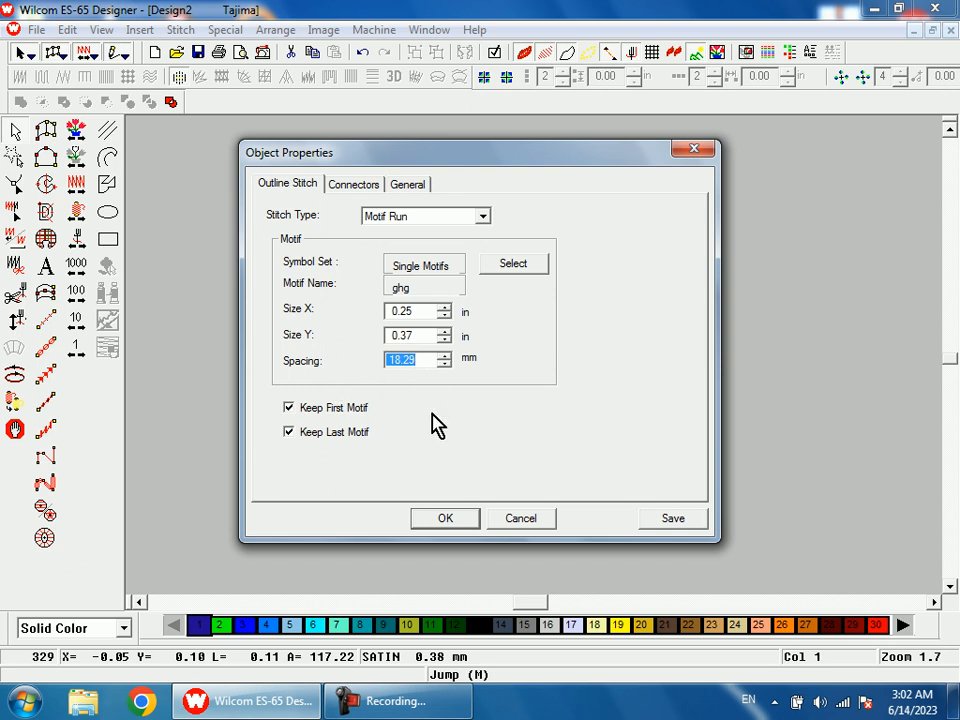
text(8)
click(456, 517)
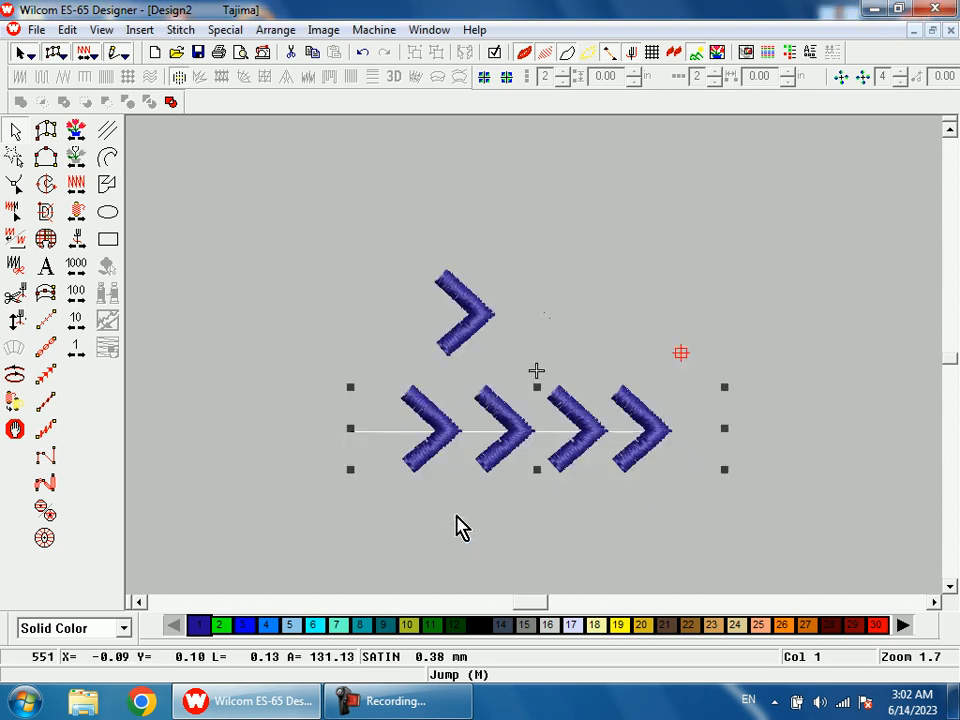
Step: Delete the original standalone chevron above the motif run
click(480, 336)
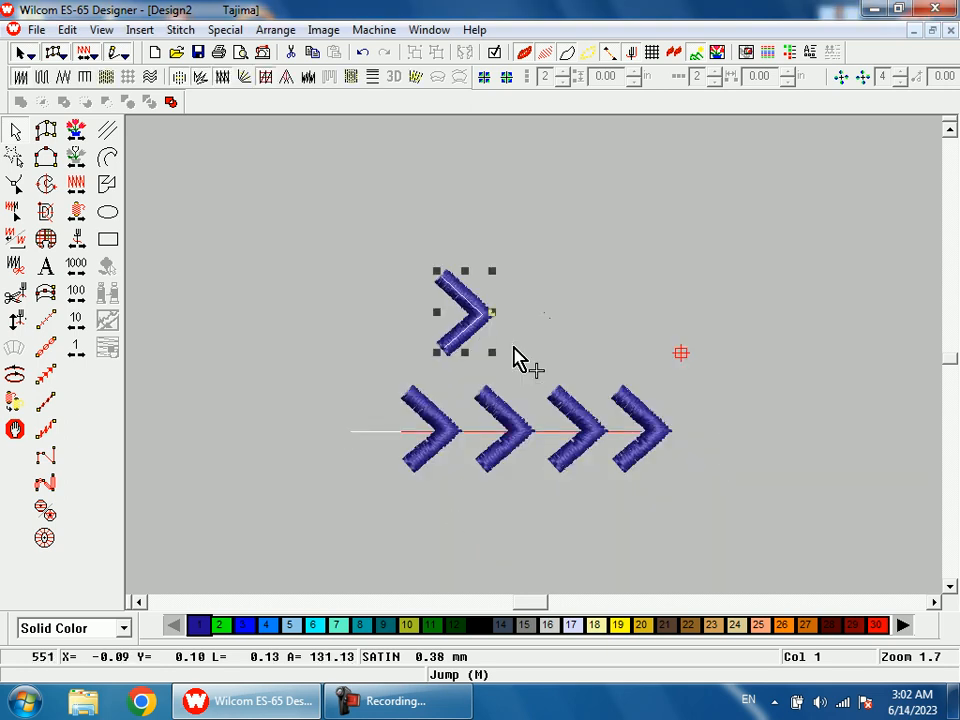
key(Delete)
scroll(550, 418, down, 1)
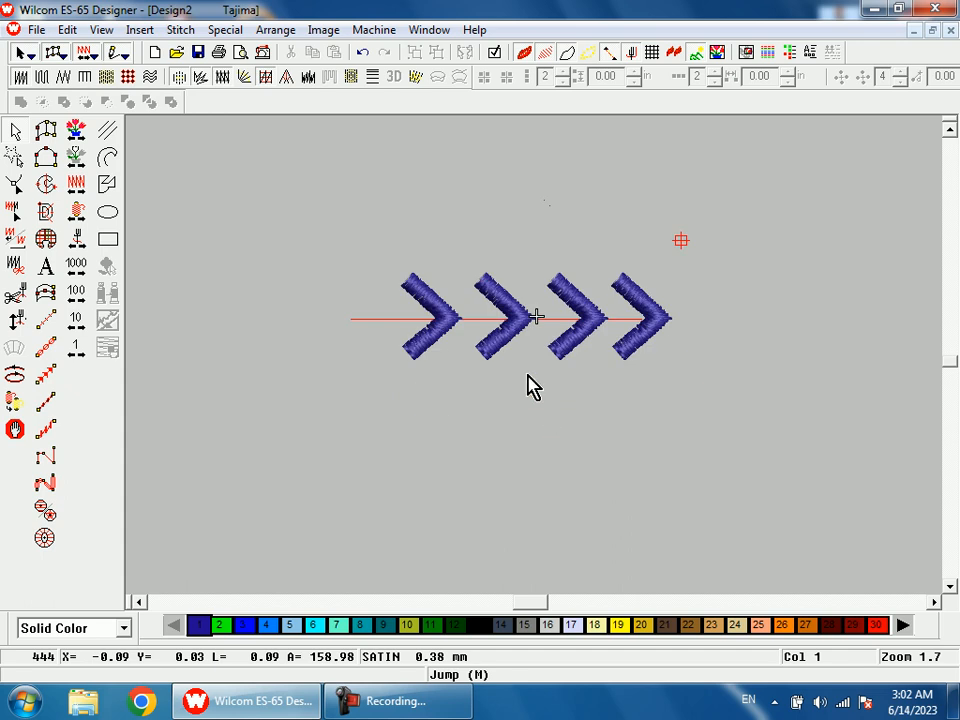
Step: Reshape the motif run by moving its start point further left to lengthen the row of chevrons
click(520, 325)
key(h)
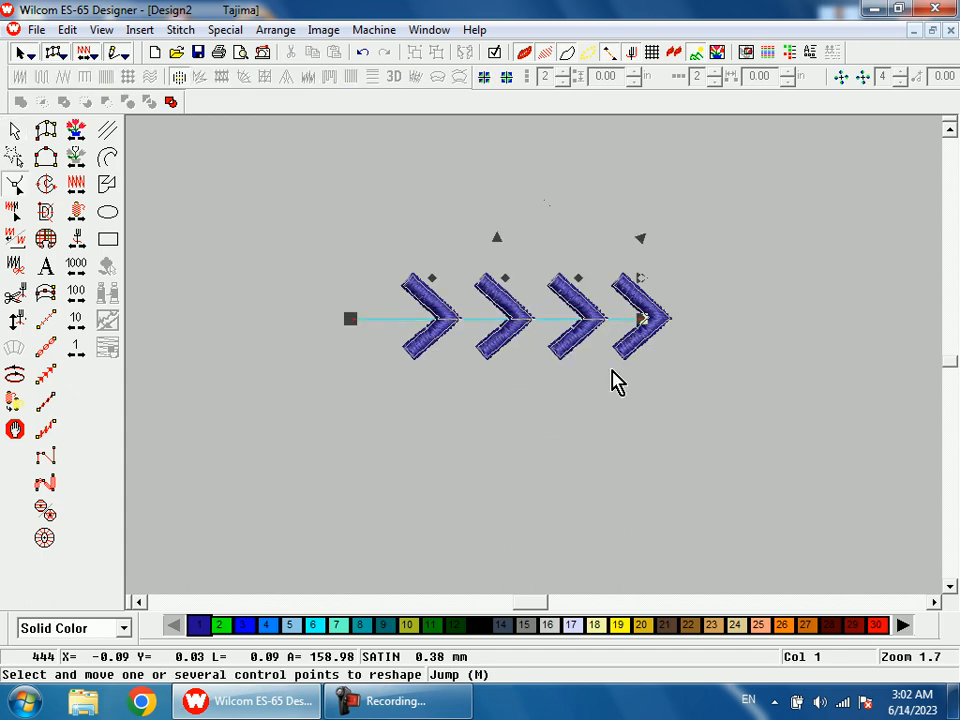
drag(352, 323, 172, 320)
key(shift+z)
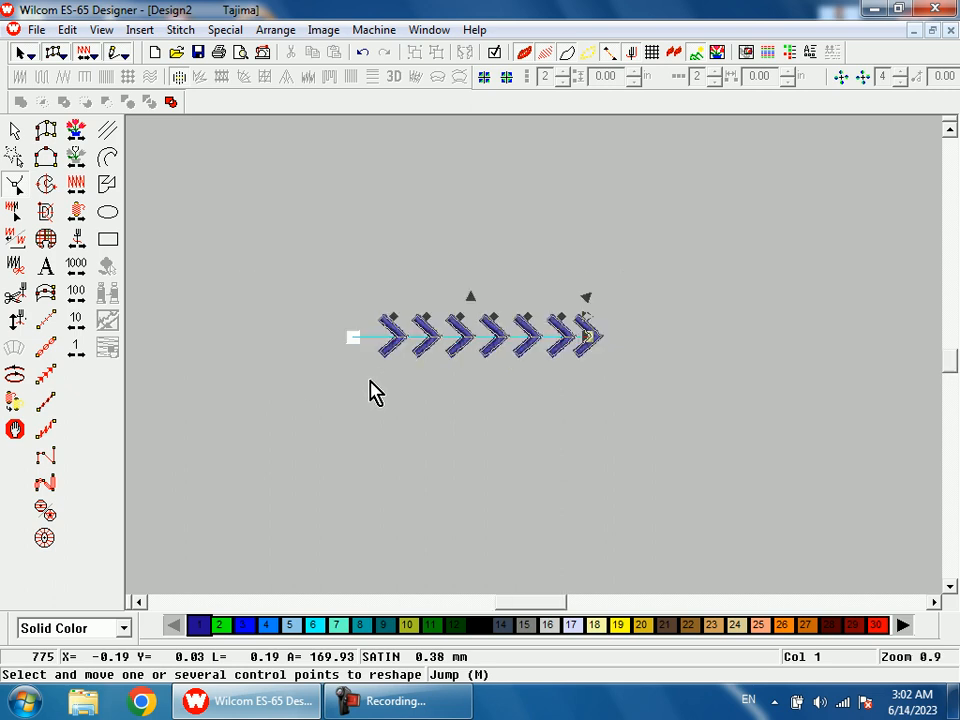
drag(352, 341, 338, 338)
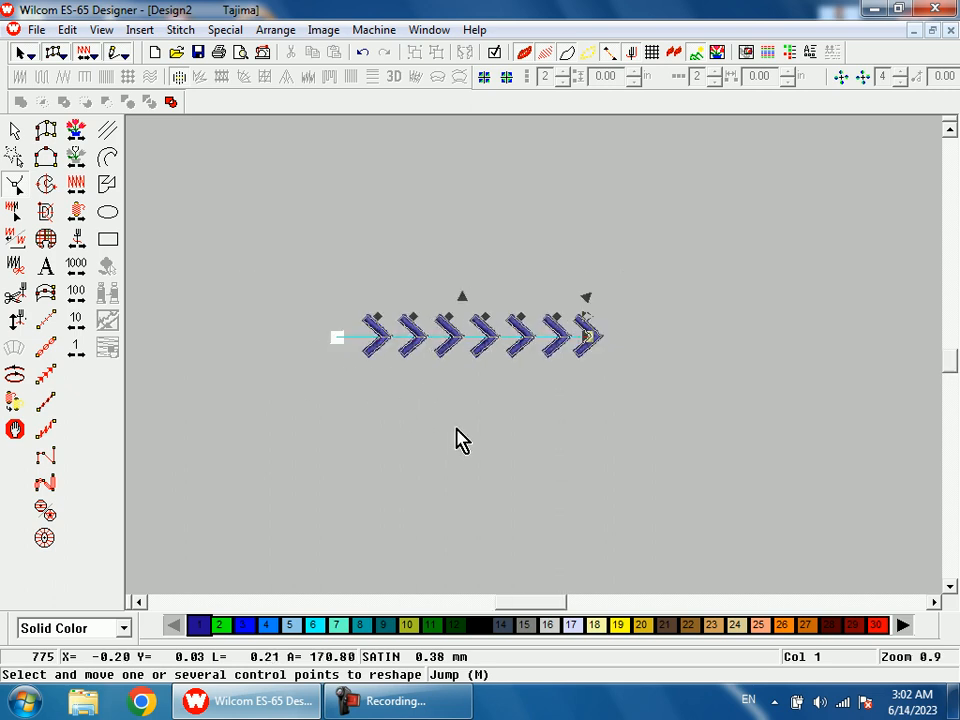
key(Escape)
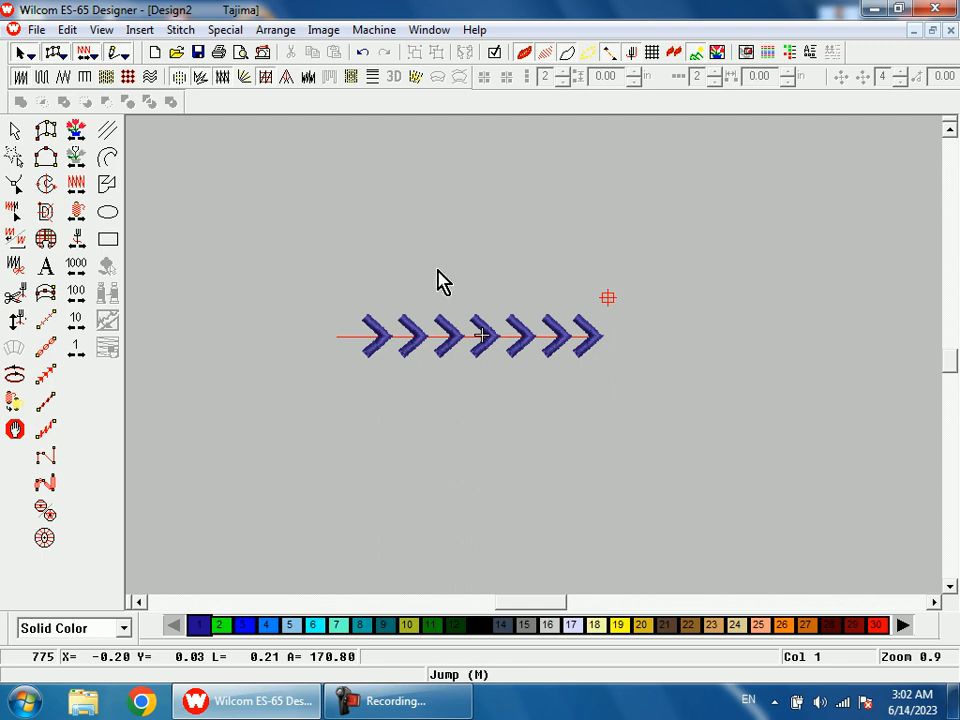
Step: Trace the outer edge of the first chevron with a three-point run stitch, and delete the traced line
click(49, 322)
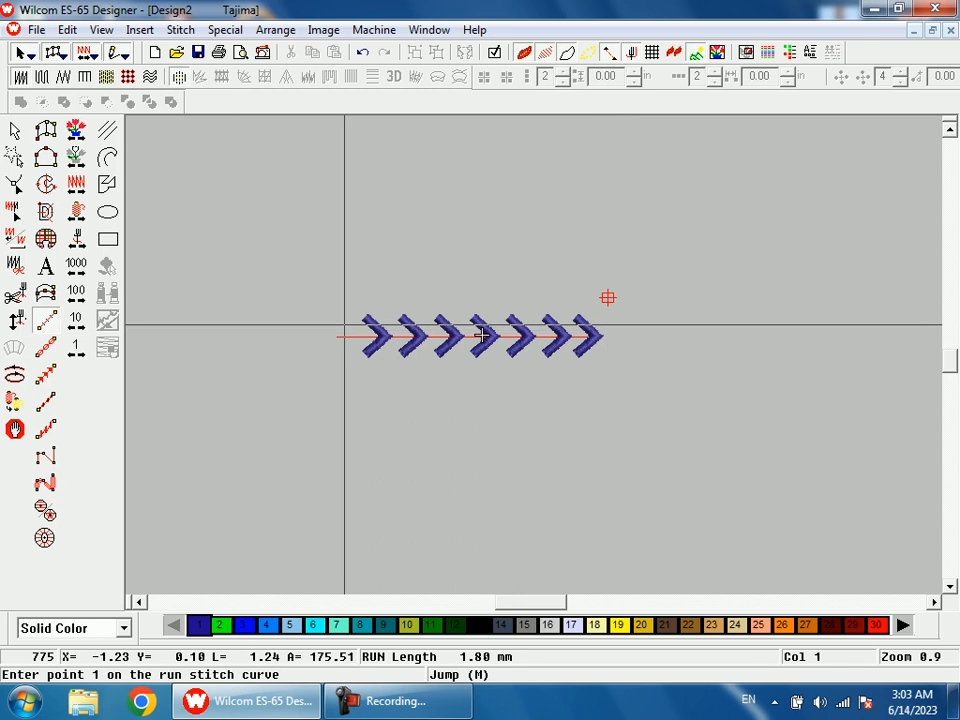
key(b)
drag(371, 257, 460, 449)
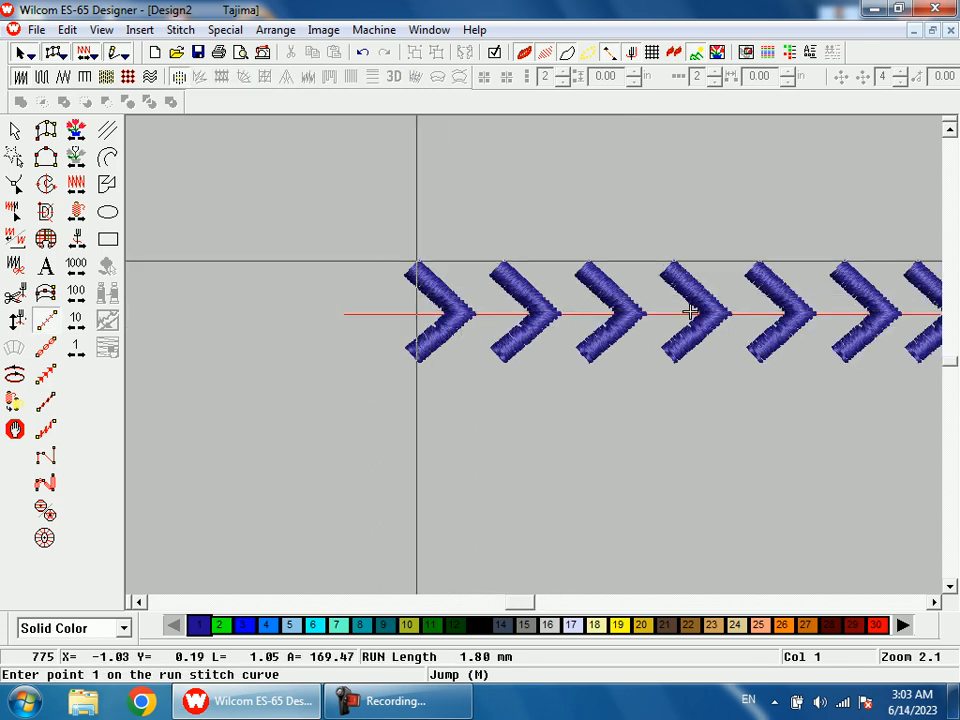
click(418, 262)
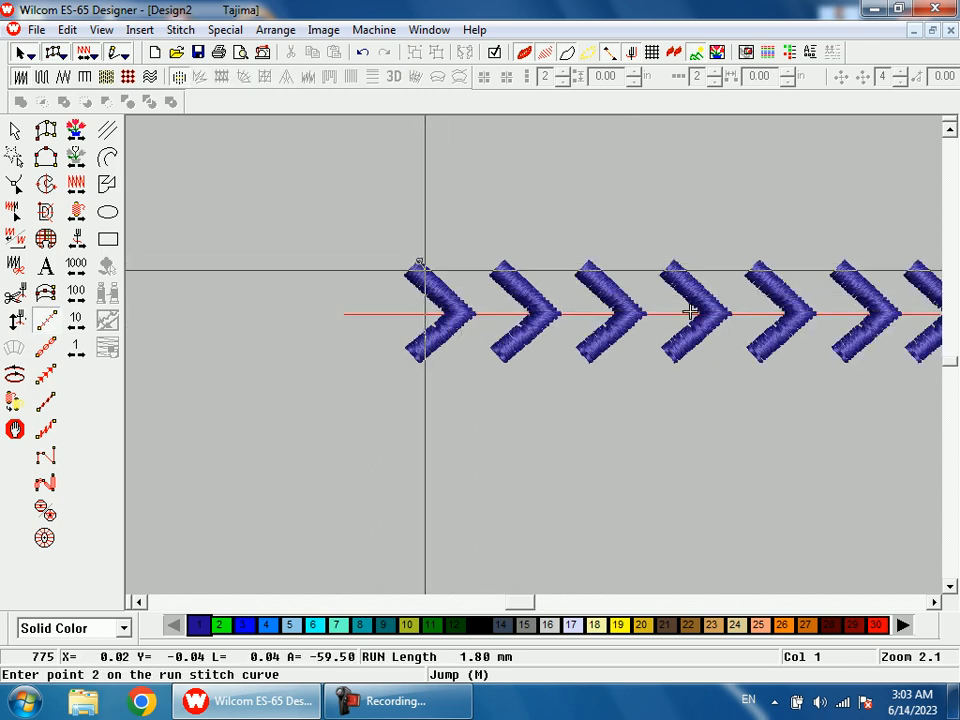
click(475, 315)
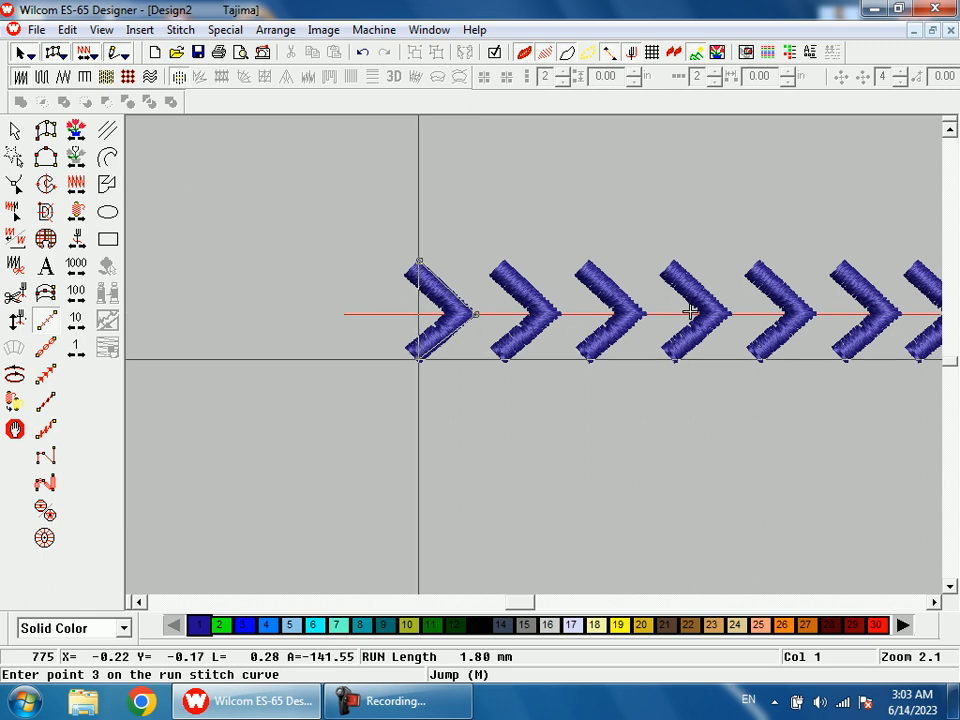
click(420, 360)
key(Return)
click(15, 130)
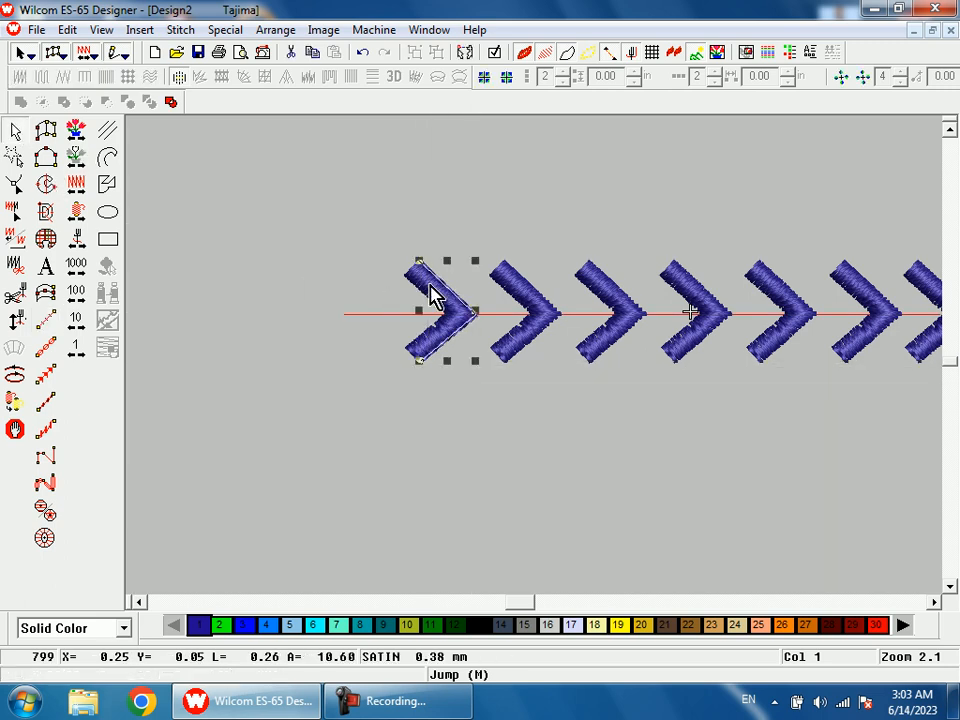
drag(439, 289, 431, 167)
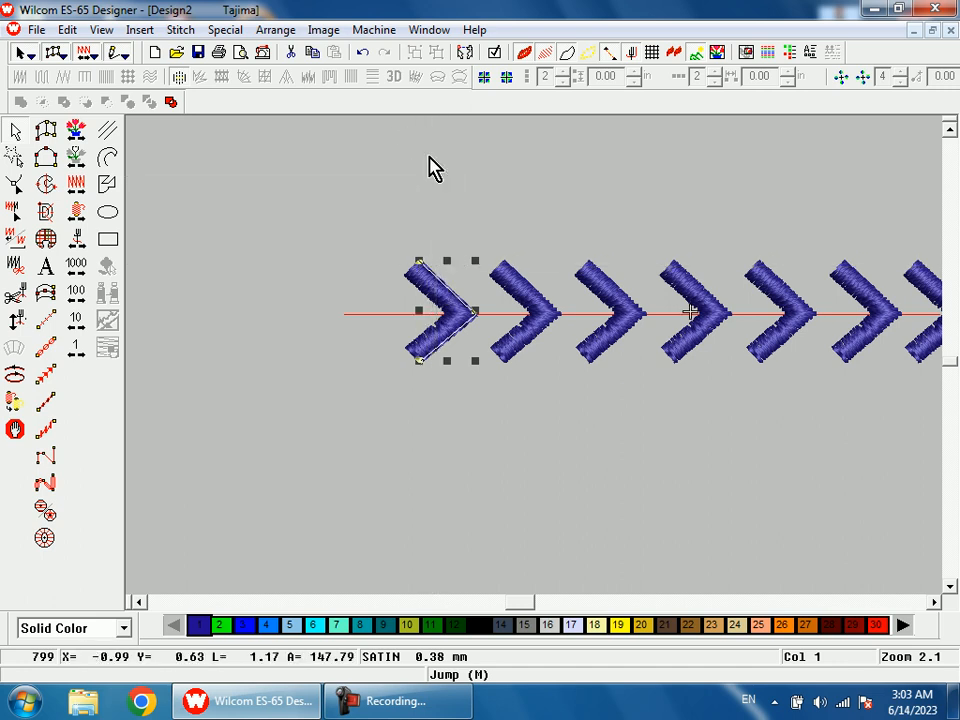
key(Delete)
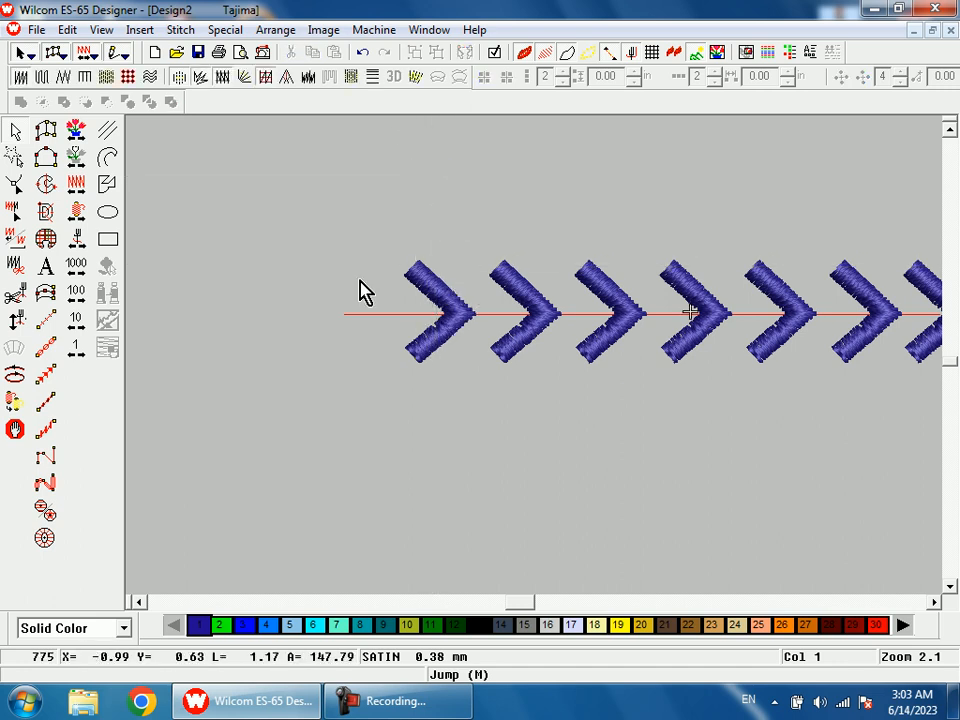
Step: Draw a small right-pointing chevron with a three-point run stitch above the first chevron, about 0.10 in wide and 0.17 in tall
click(45, 320)
scroll(690, 425, up, 1)
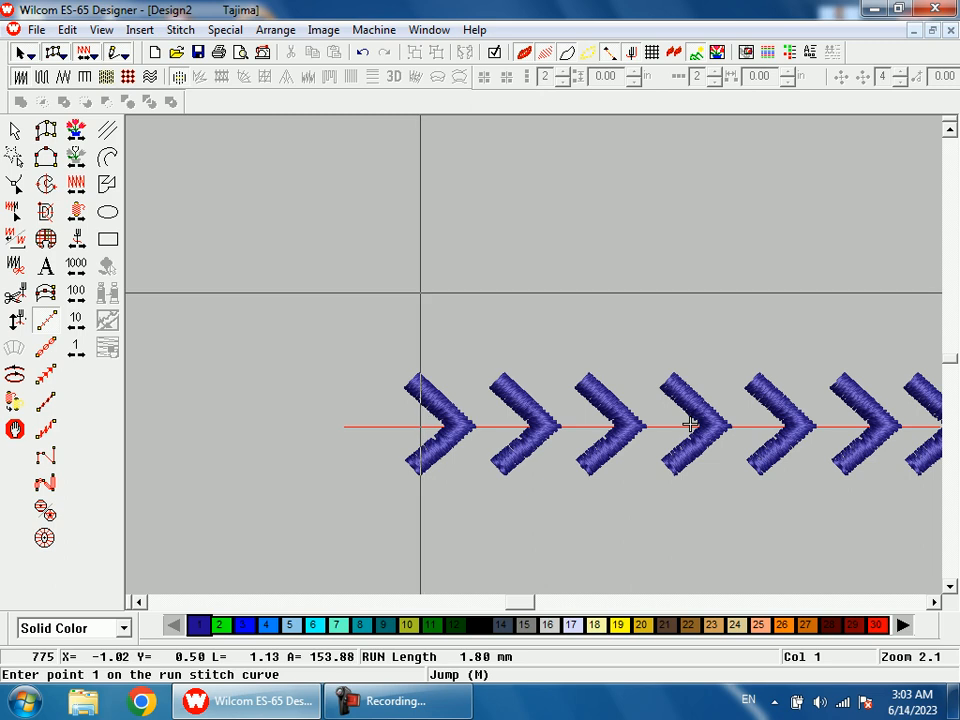
click(415, 293)
click(441, 317)
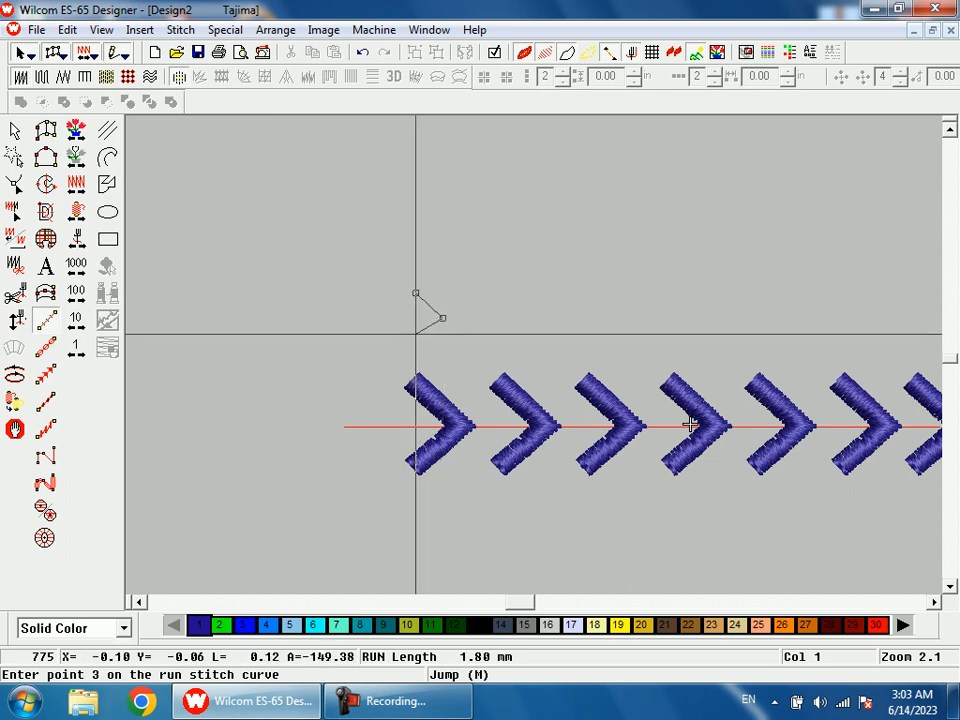
click(415, 335)
key(Return)
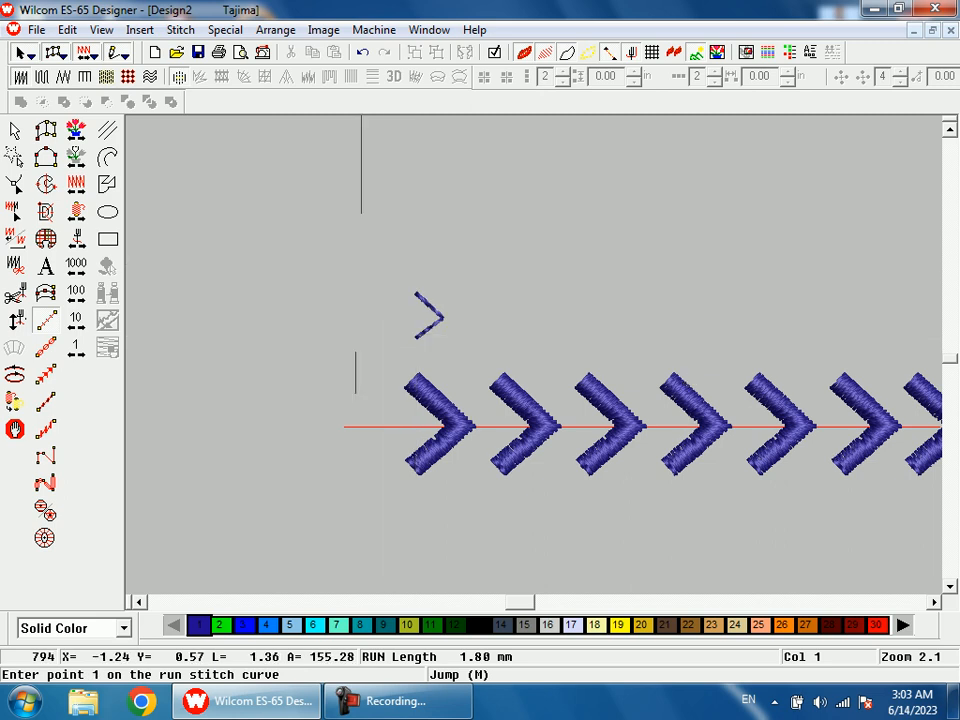
Step: Start making a motif from the small run-stitch chevron, naming it hhh in the Single Motifs set
click(16, 131)
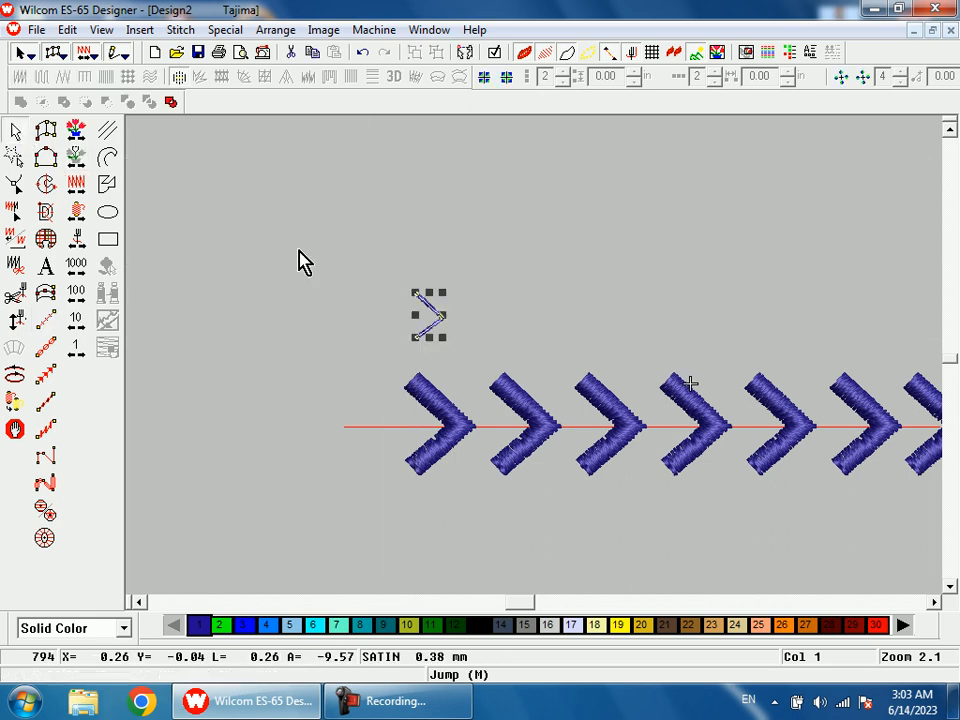
click(347, 296)
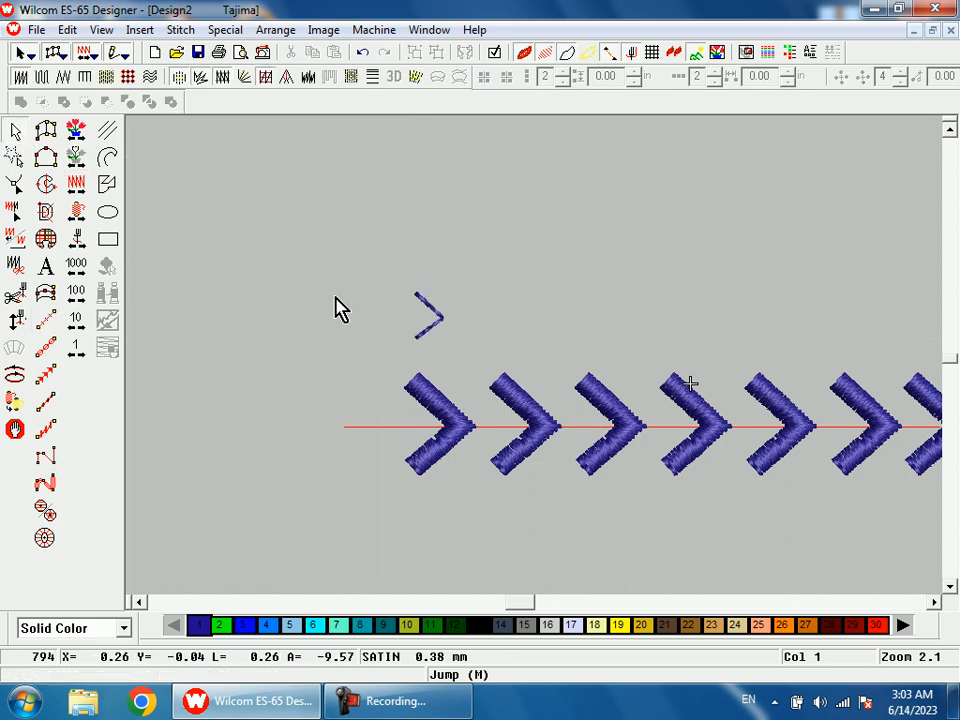
click(440, 325)
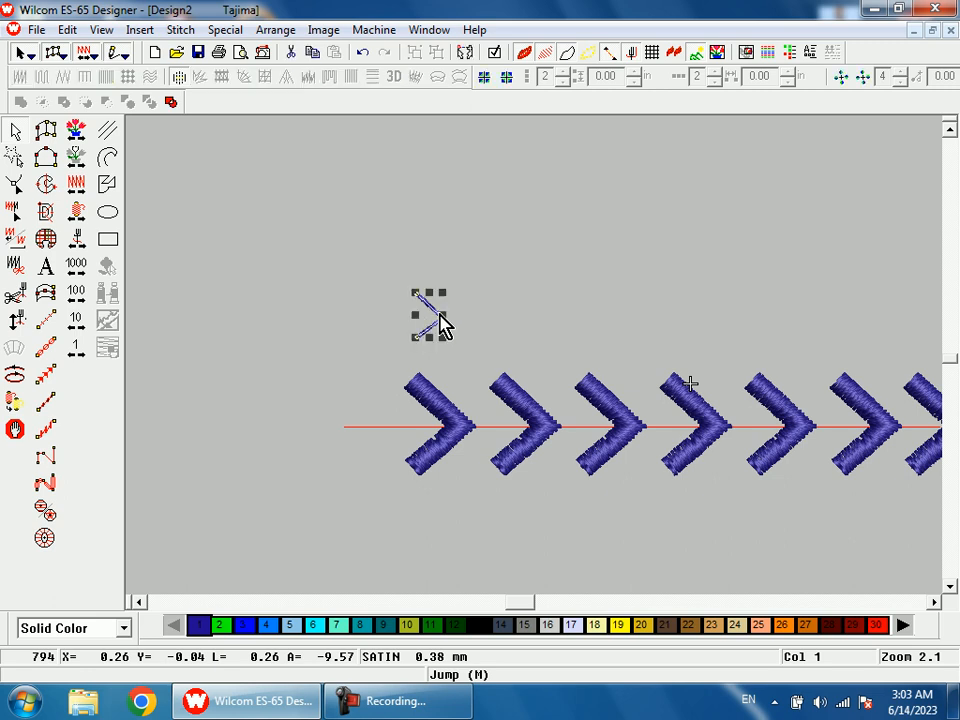
click(224, 30)
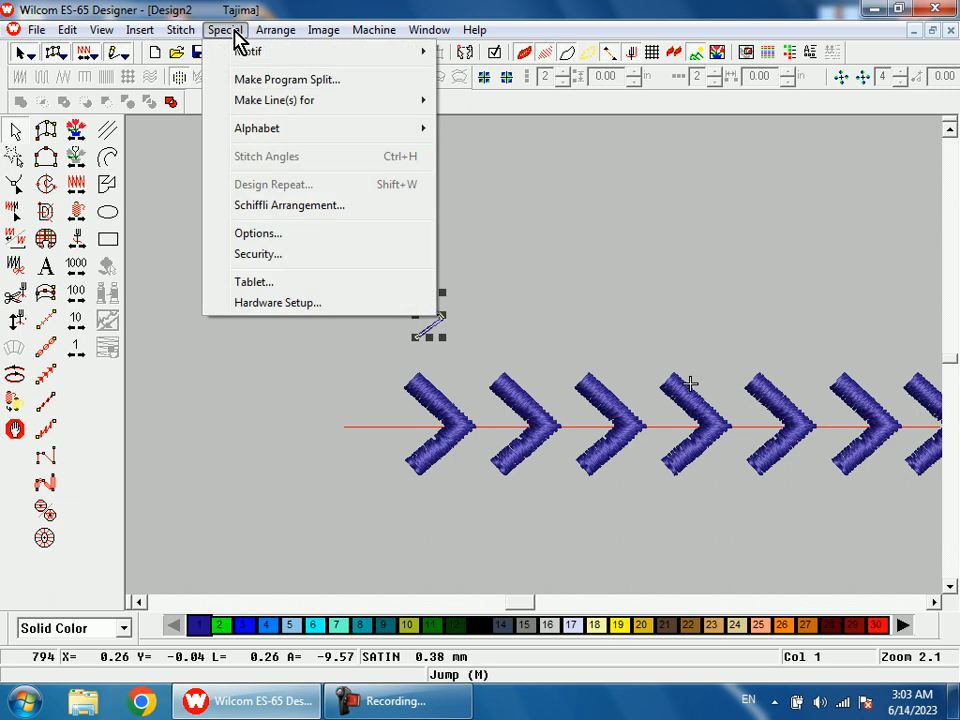
mouse_move(251, 60)
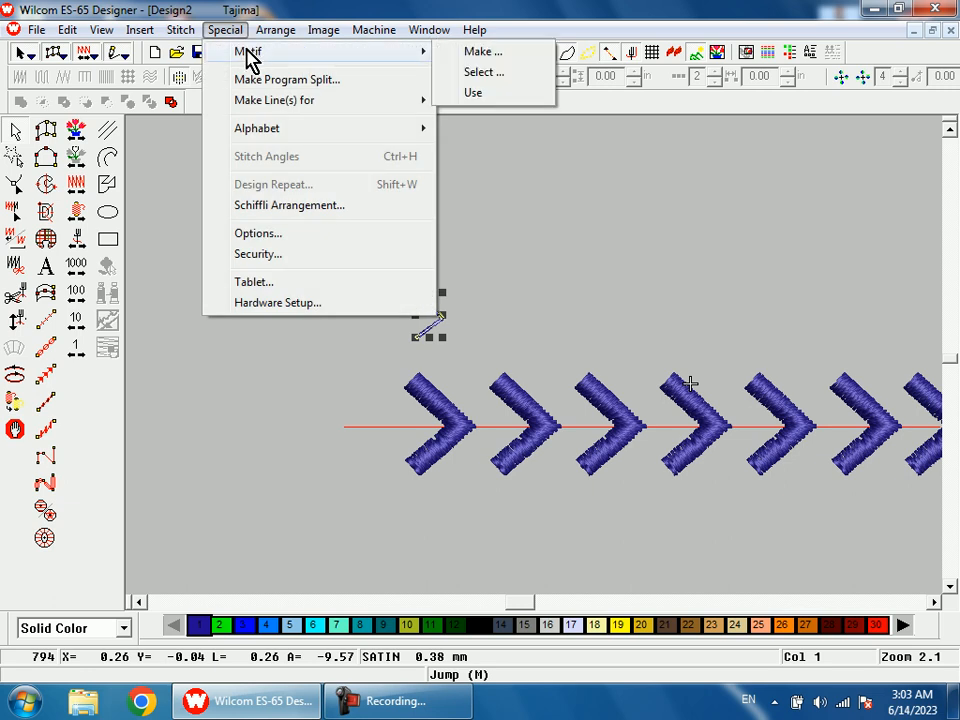
click(467, 52)
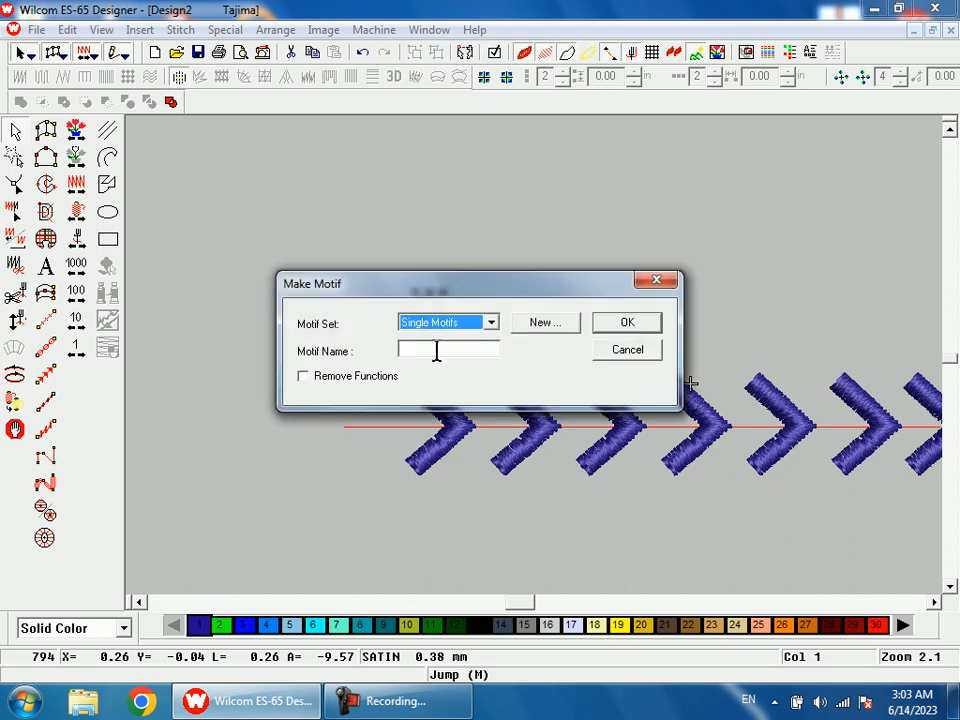
click(436, 350)
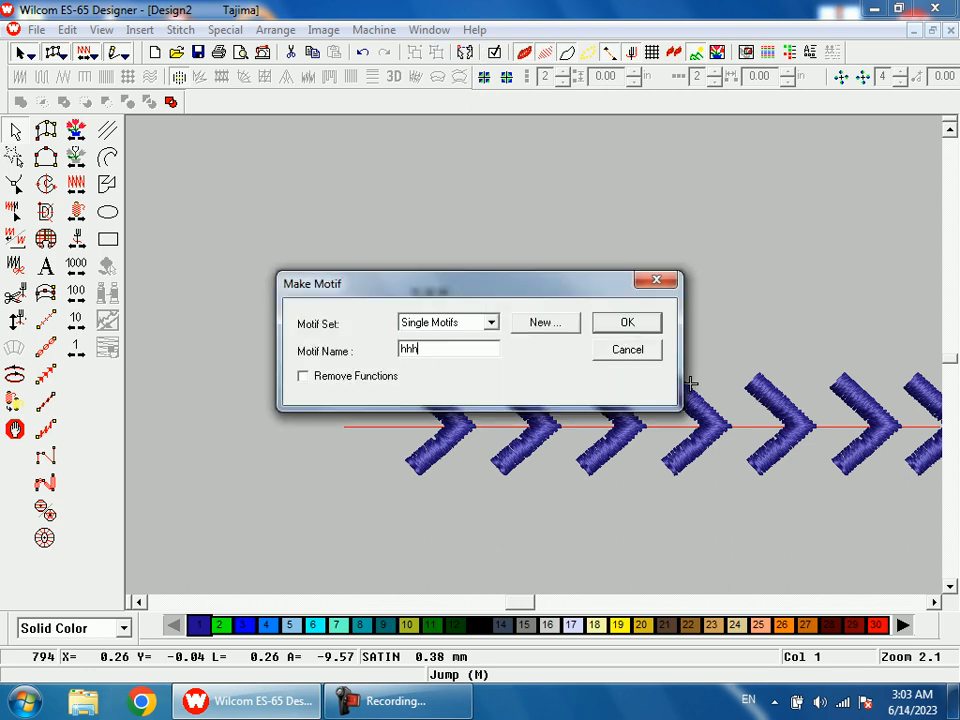
click(627, 330)
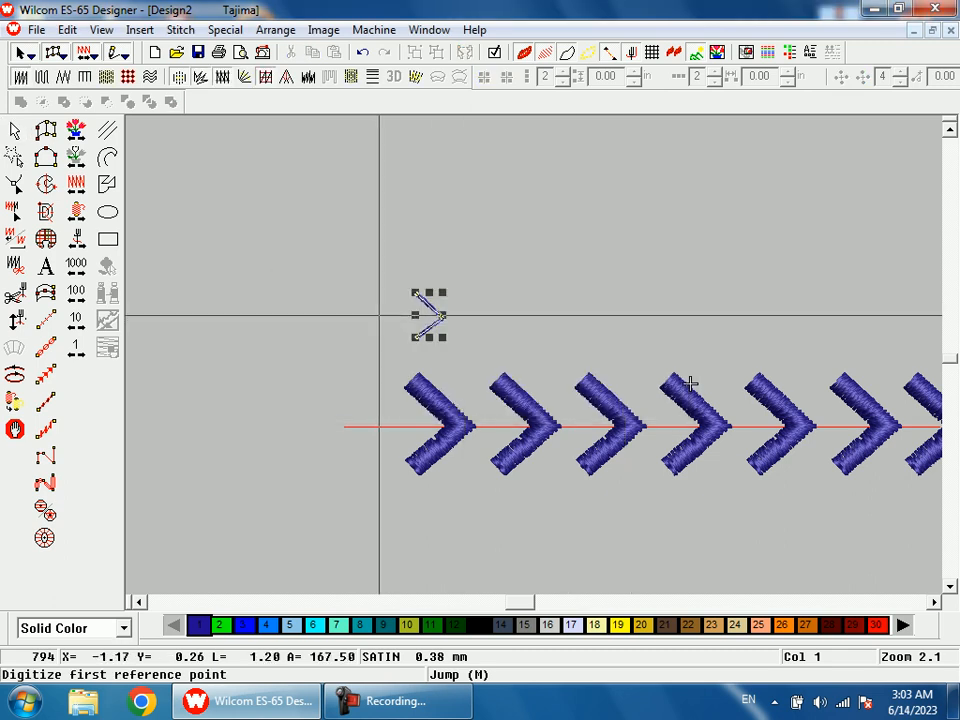
Step: Place the motif's two reference points on a horizontal line through the chevron's tip, one on each side, and deselect the chevron
click(376, 317)
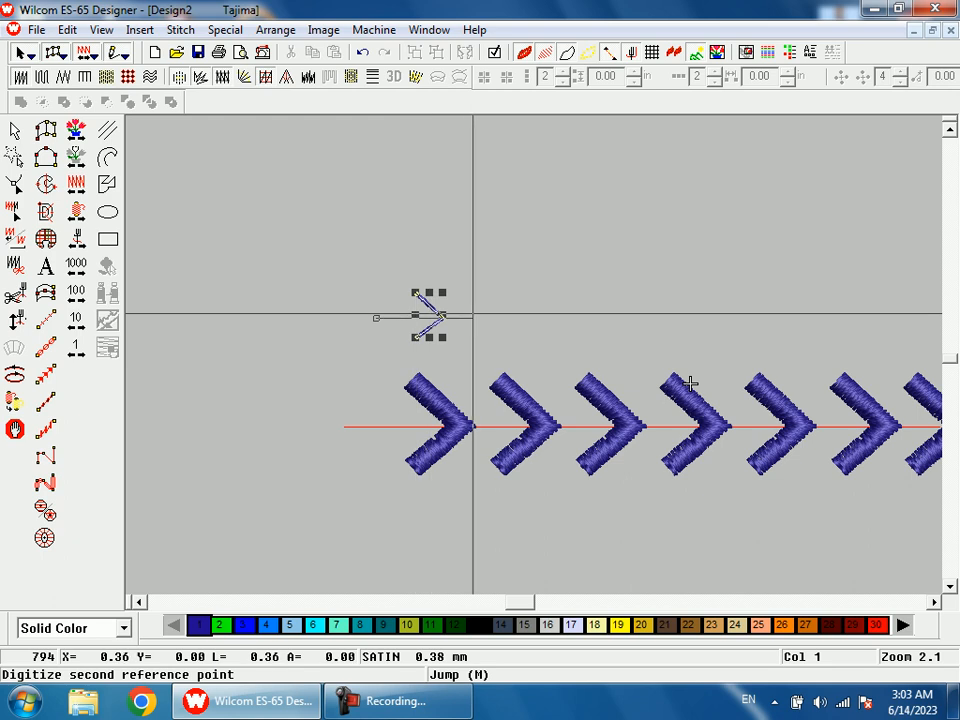
click(491, 317)
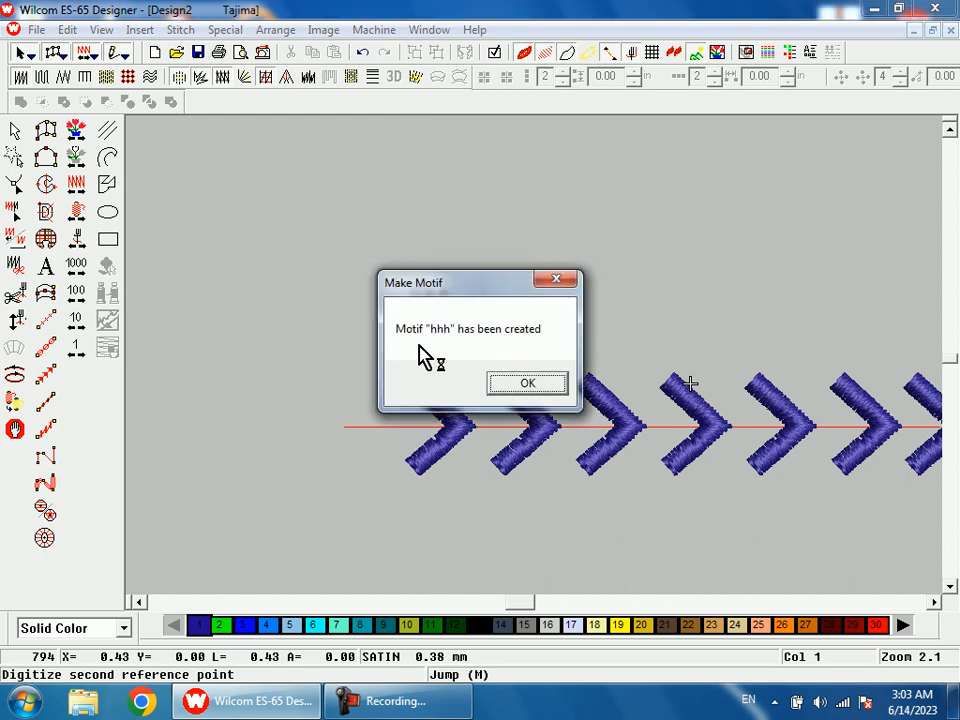
click(525, 383)
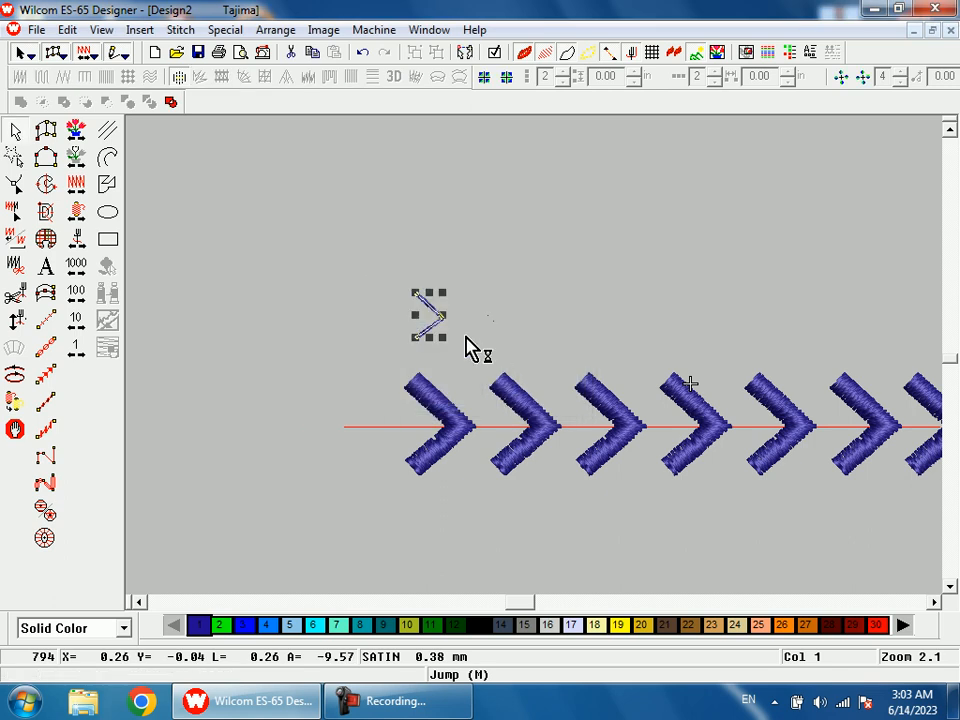
key(Escape)
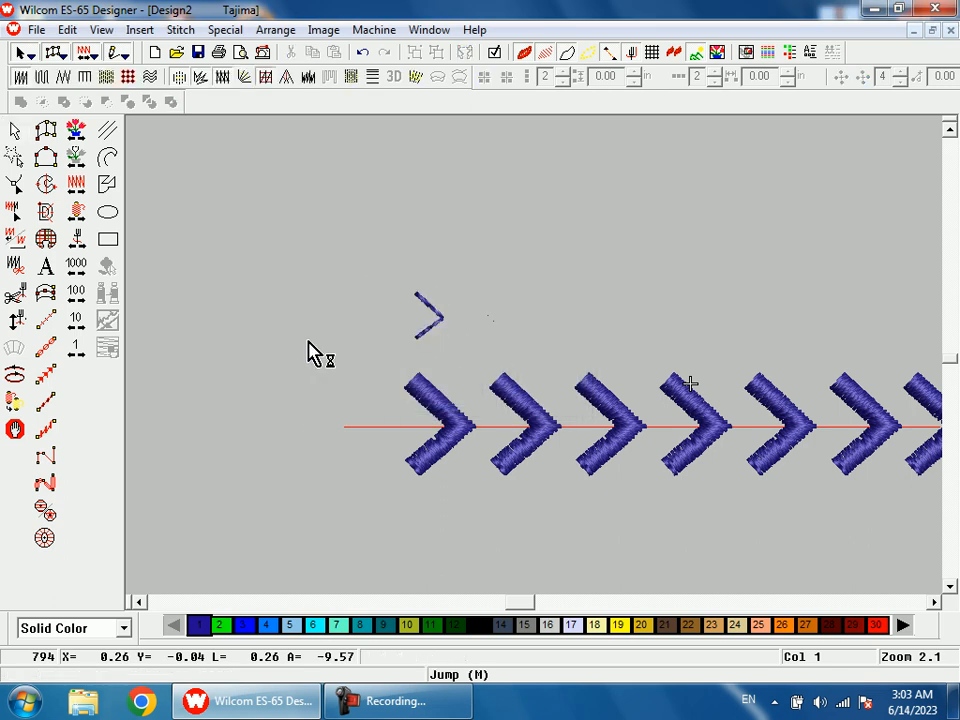
Step: Digitize a straight horizontal motif run of the small chevron above the existing row, matching that row's length
click(47, 375)
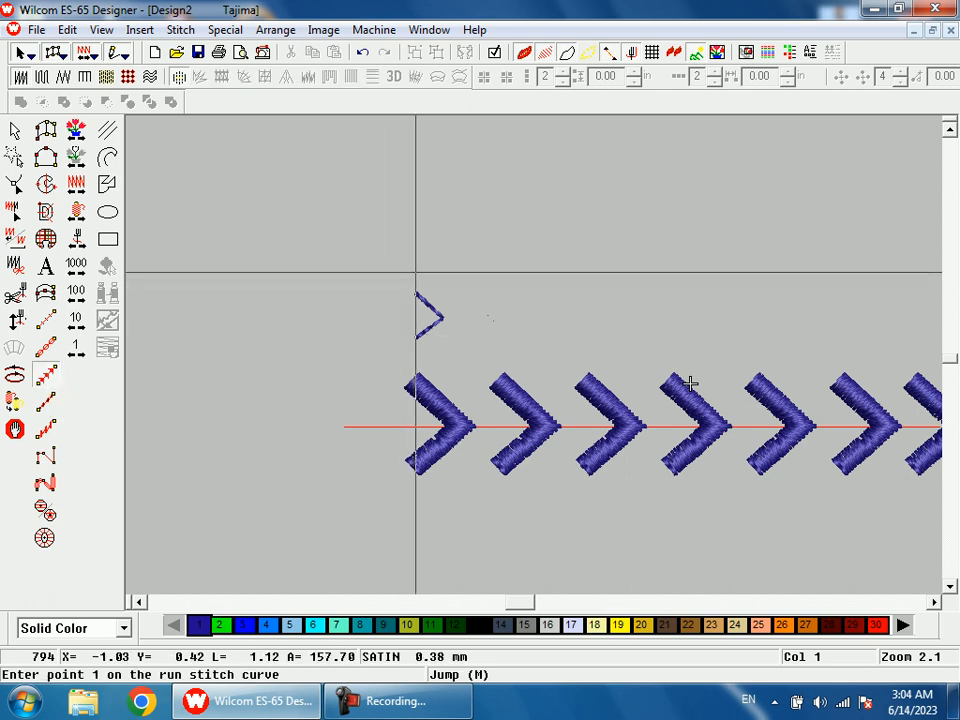
click(348, 275)
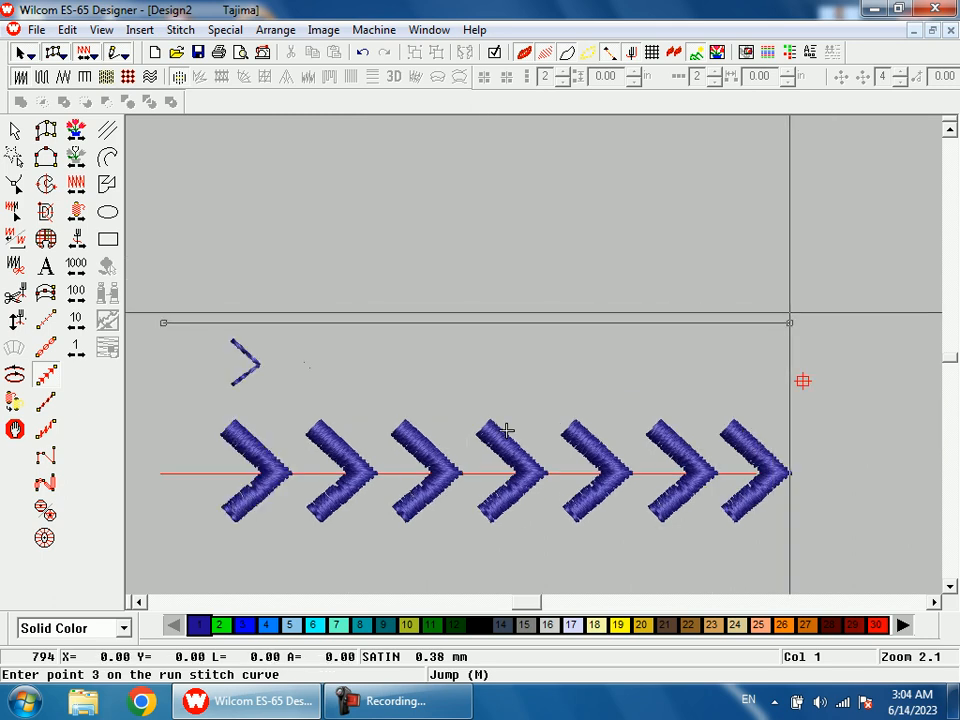
click(788, 322)
key(Return)
key(shift+z)
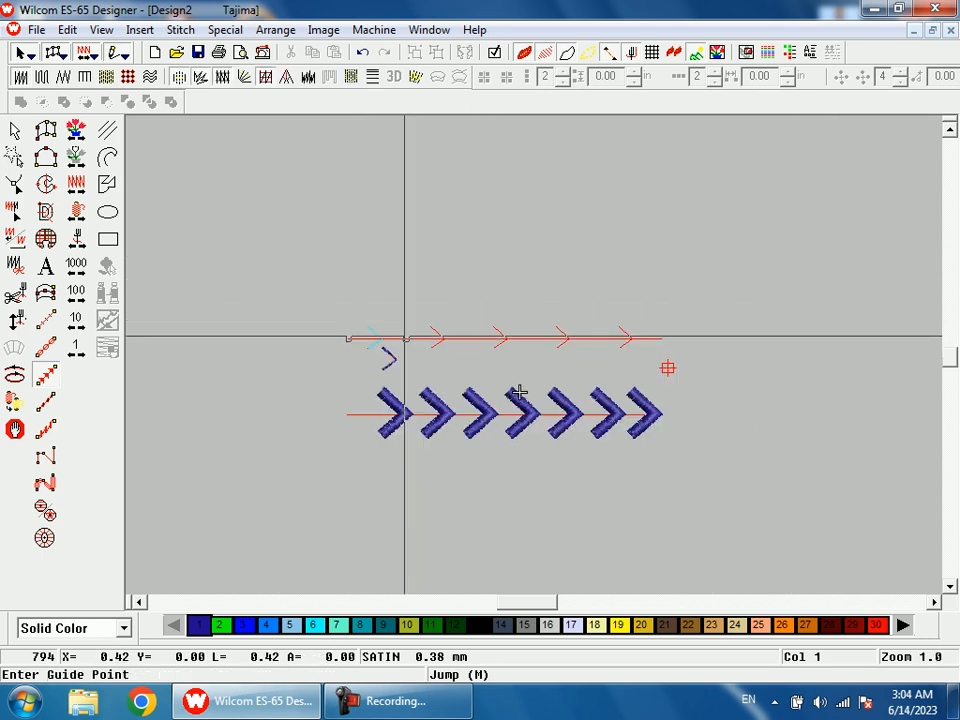
click(514, 381)
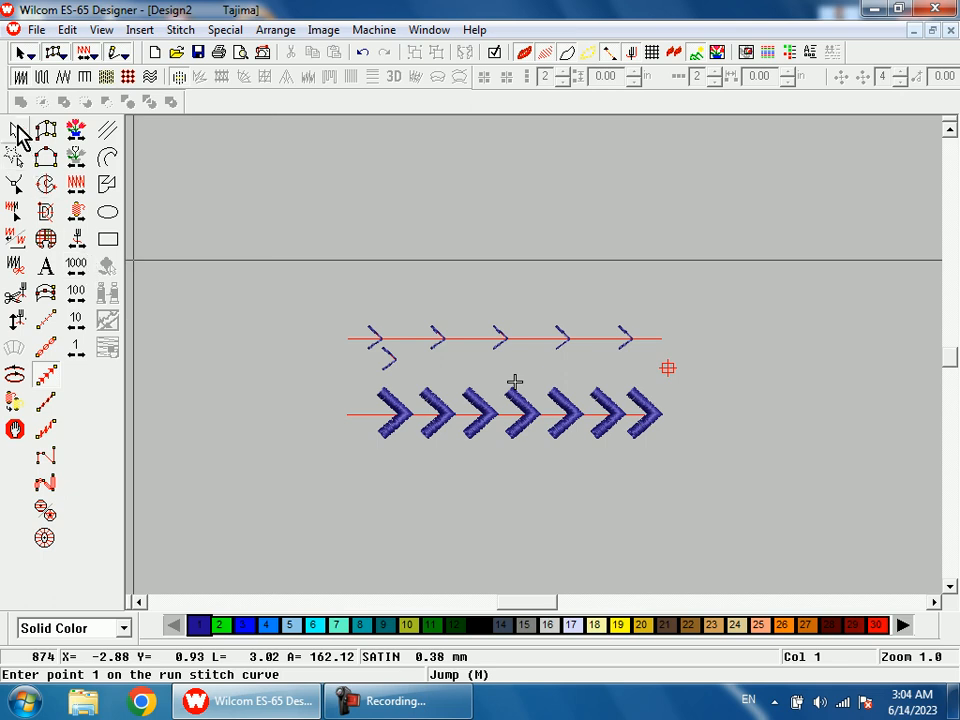
Step: Set the new small-chevron motif run's spacing to 6 mm in its object properties
click(18, 128)
right_click(404, 246)
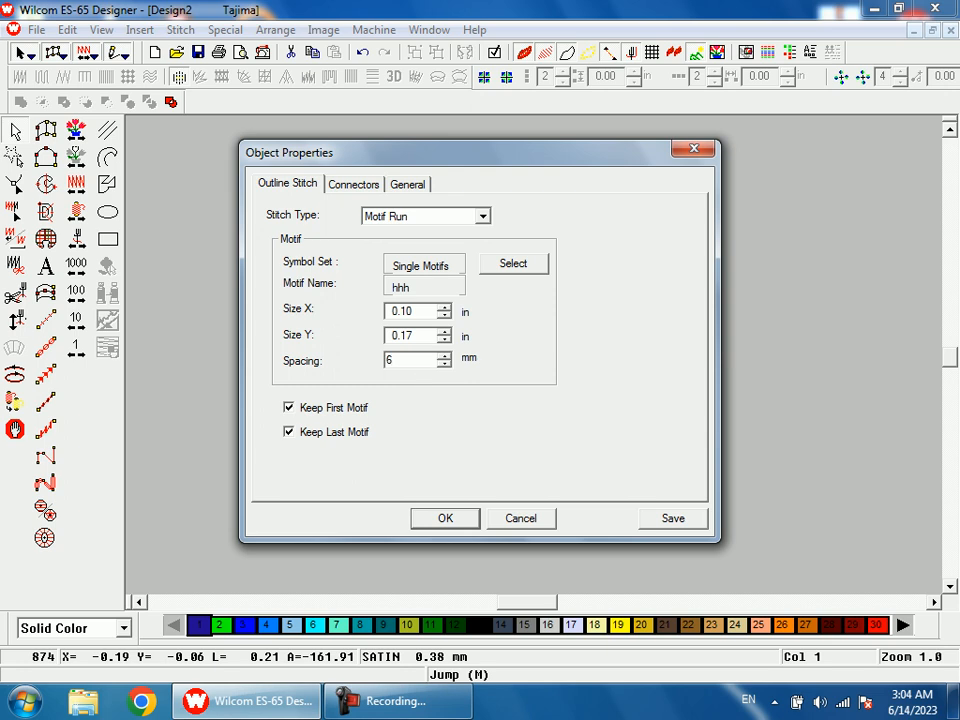
key(Return)
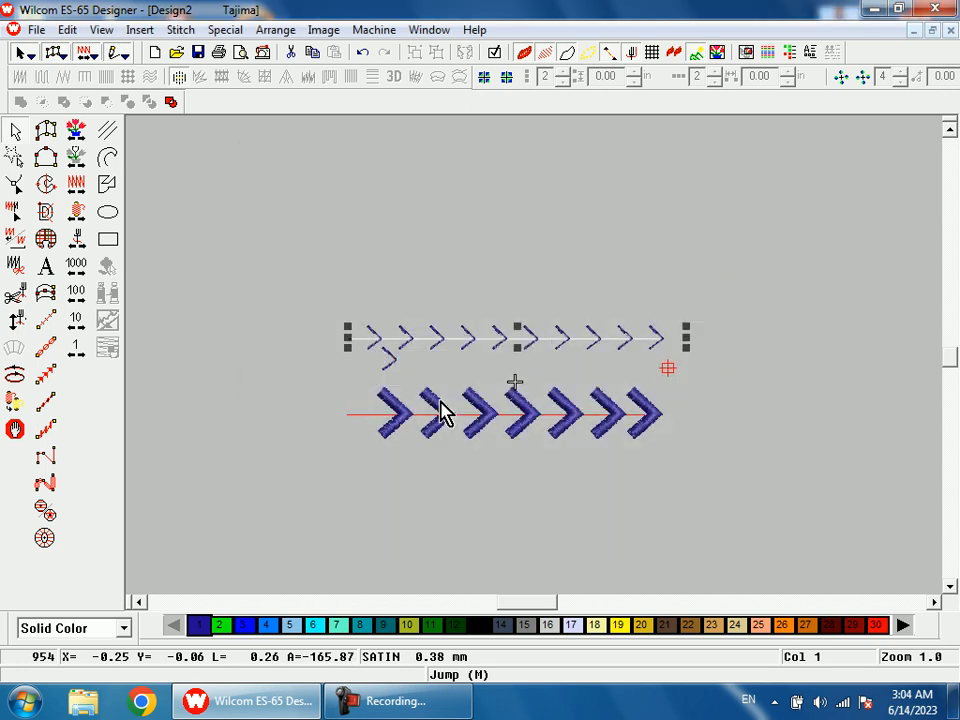
Step: Delete the standalone small chevron between the two motif runs
key(b)
mouse_move(368, 250)
mouse_down()
mouse_move(549, 455)
mouse_move(560, 483)
mouse_up()
click(388, 358)
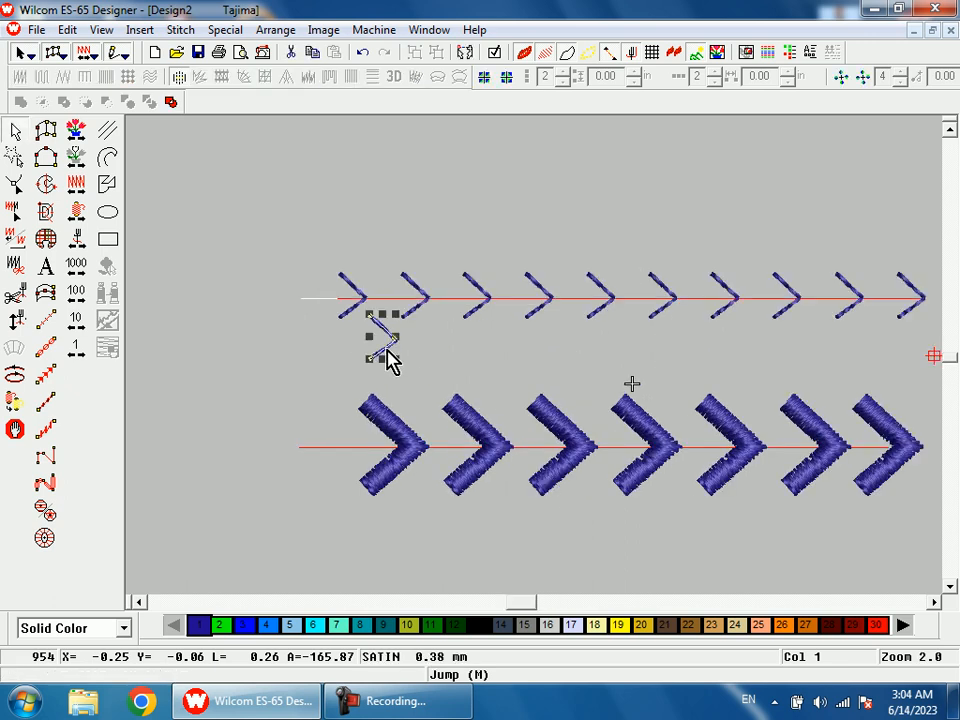
key(Delete)
Step: Recolor the small-chevron motif run with red color 30, and deselect it
click(426, 314)
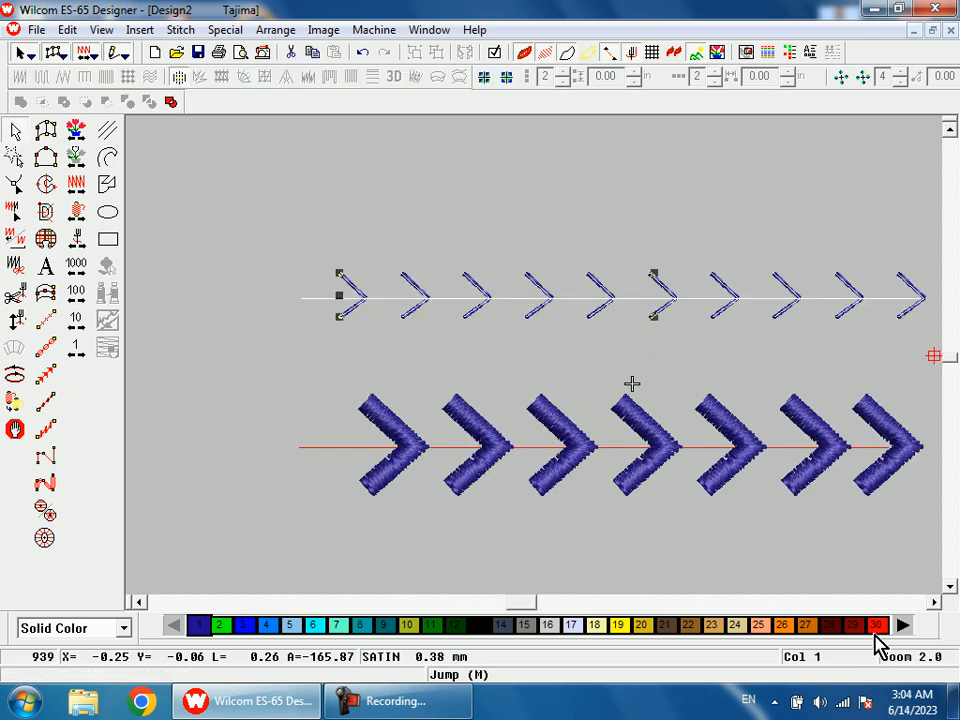
click(876, 625)
key(shift+z)
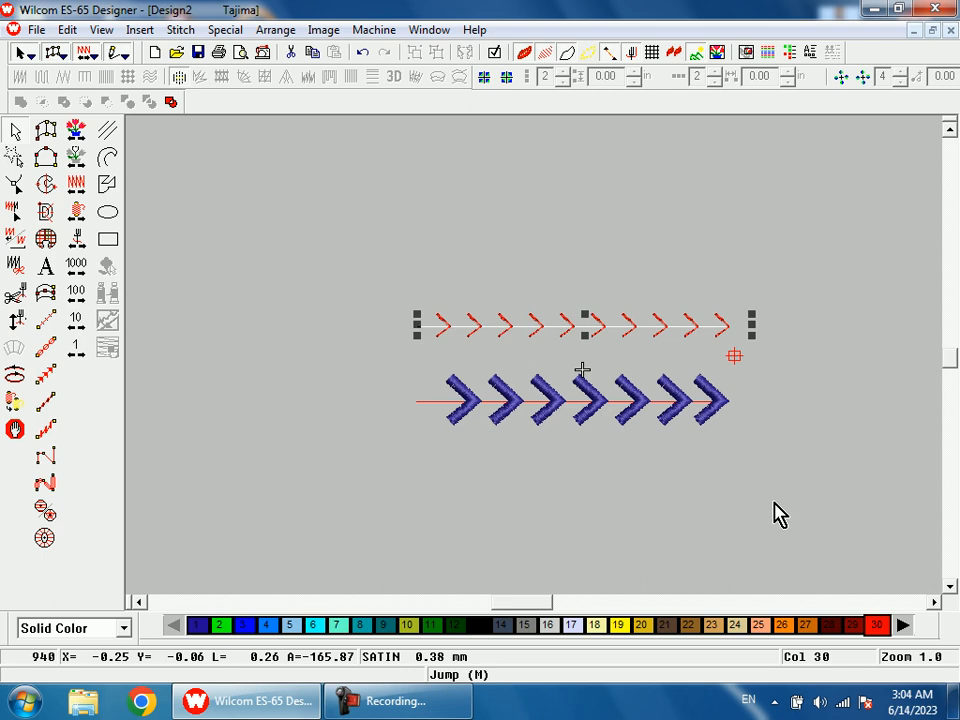
click(772, 492)
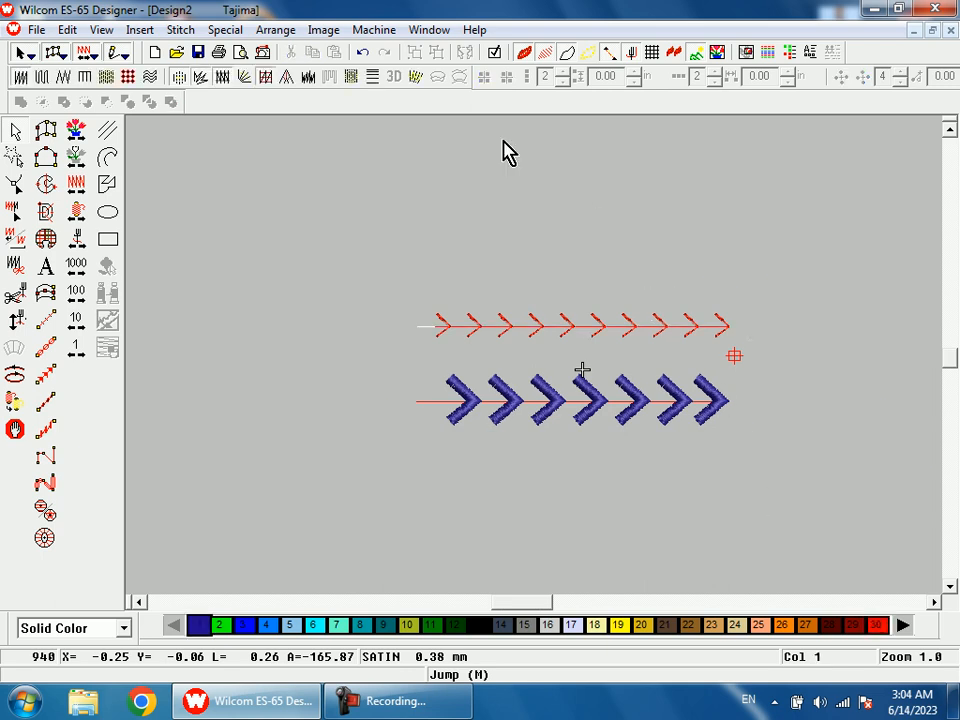
Step: Make Scroll03 from the Single Motifs set the current motif for placement
click(225, 30)
mouse_move(246, 58)
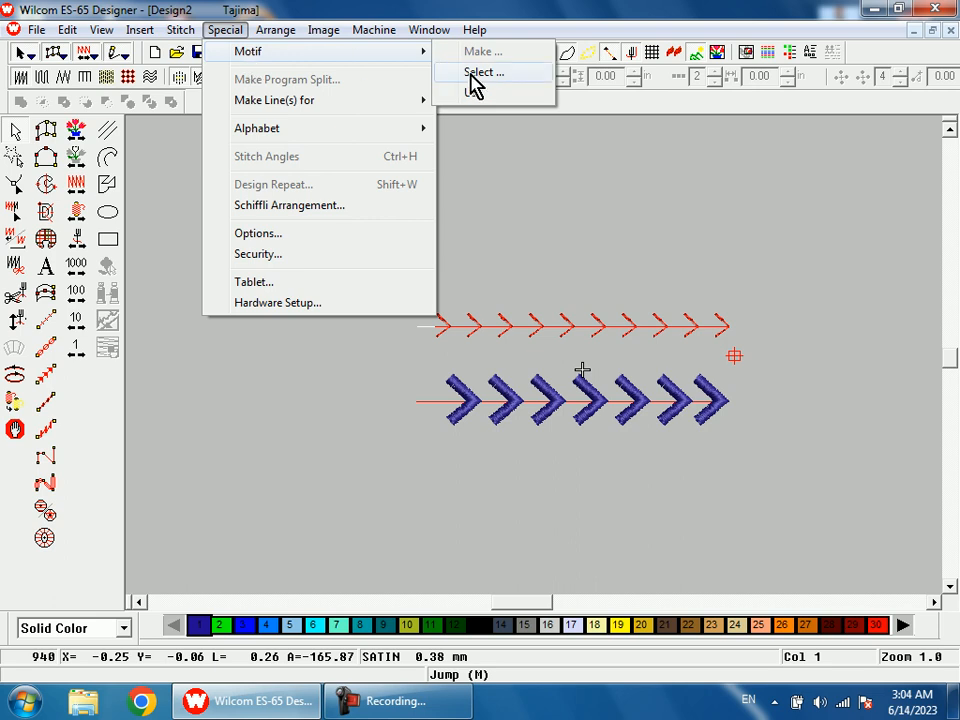
click(474, 80)
drag(484, 138, 510, 167)
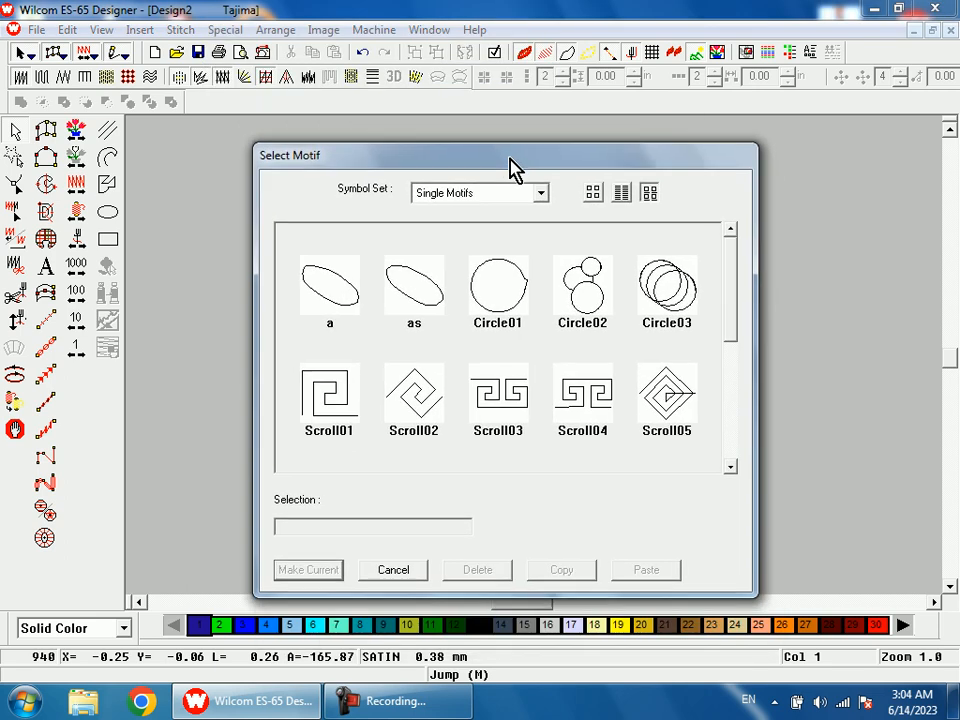
click(500, 400)
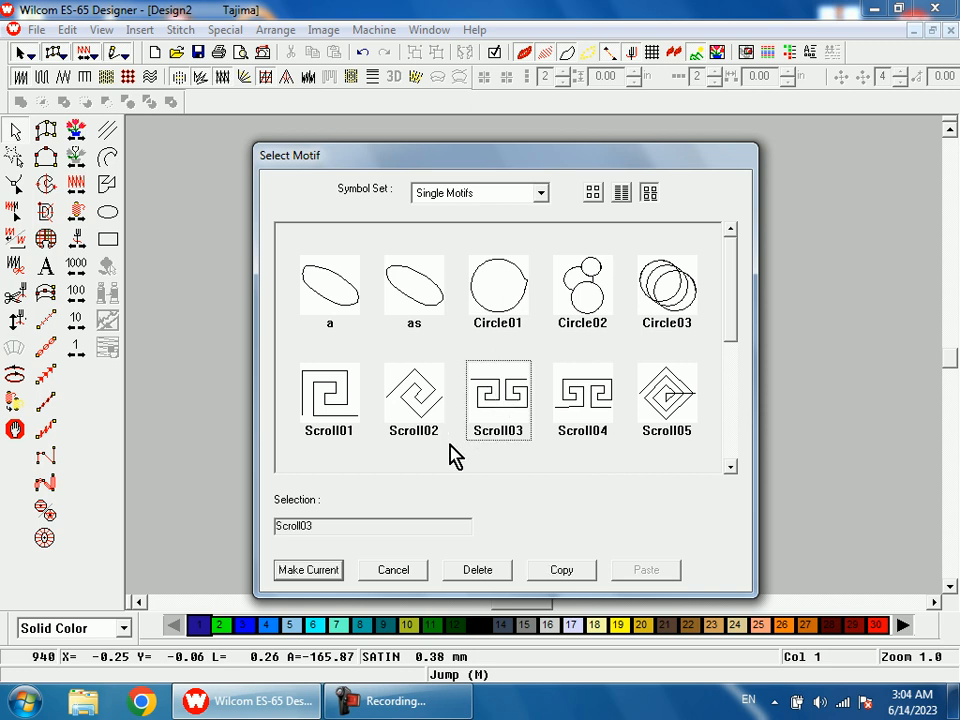
click(310, 570)
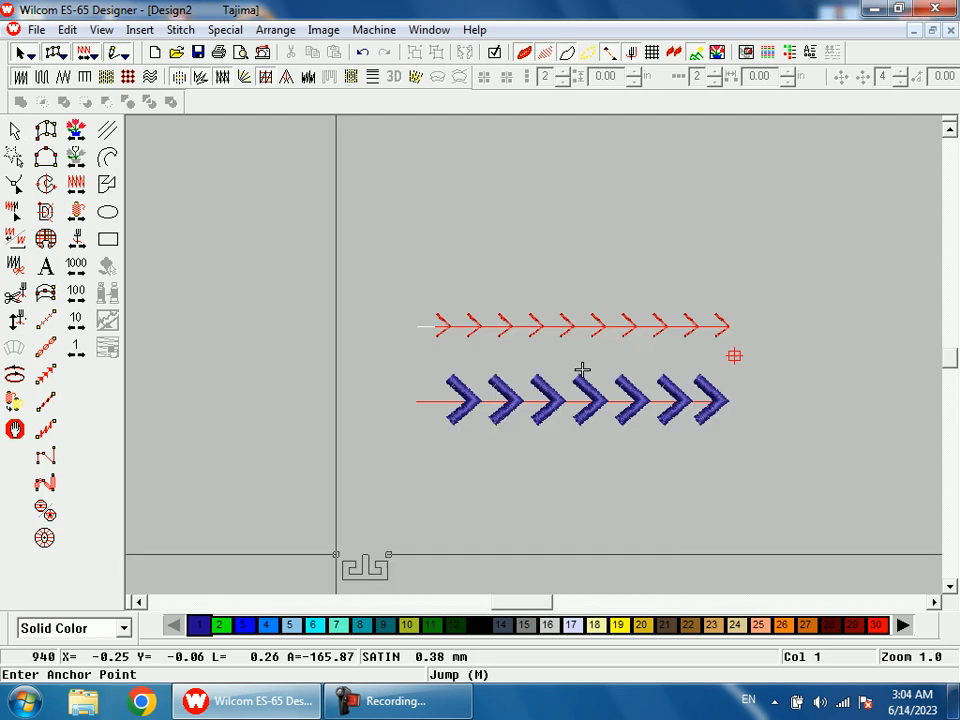
Step: Place three upright Scroll03 motifs in a triangle above the red row, with the middle one higher and turned the opposite way
click(424, 230)
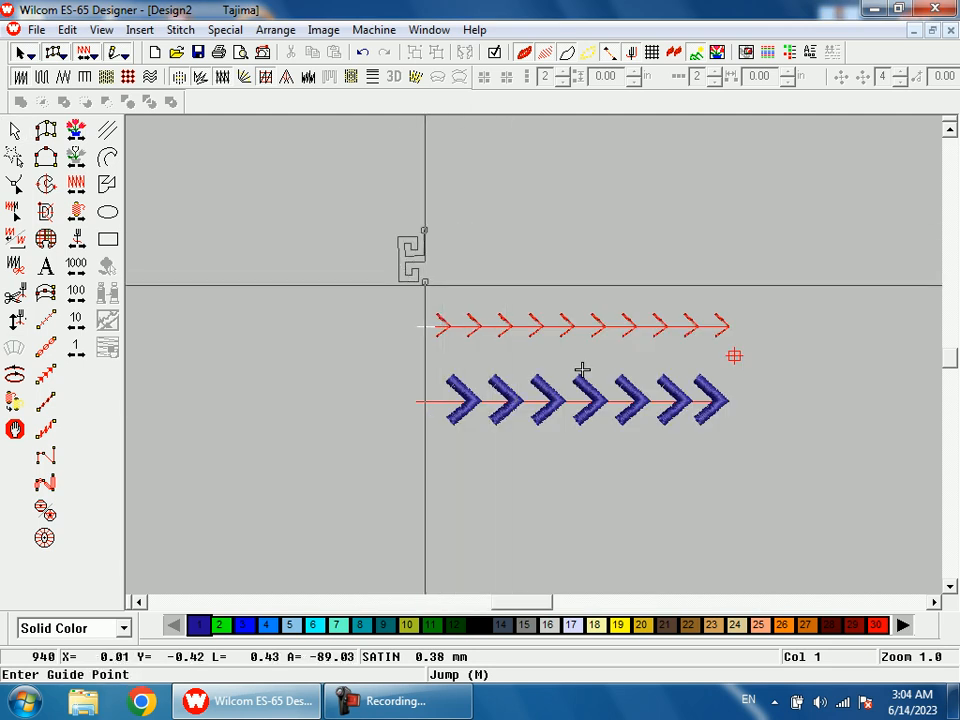
click(581, 371)
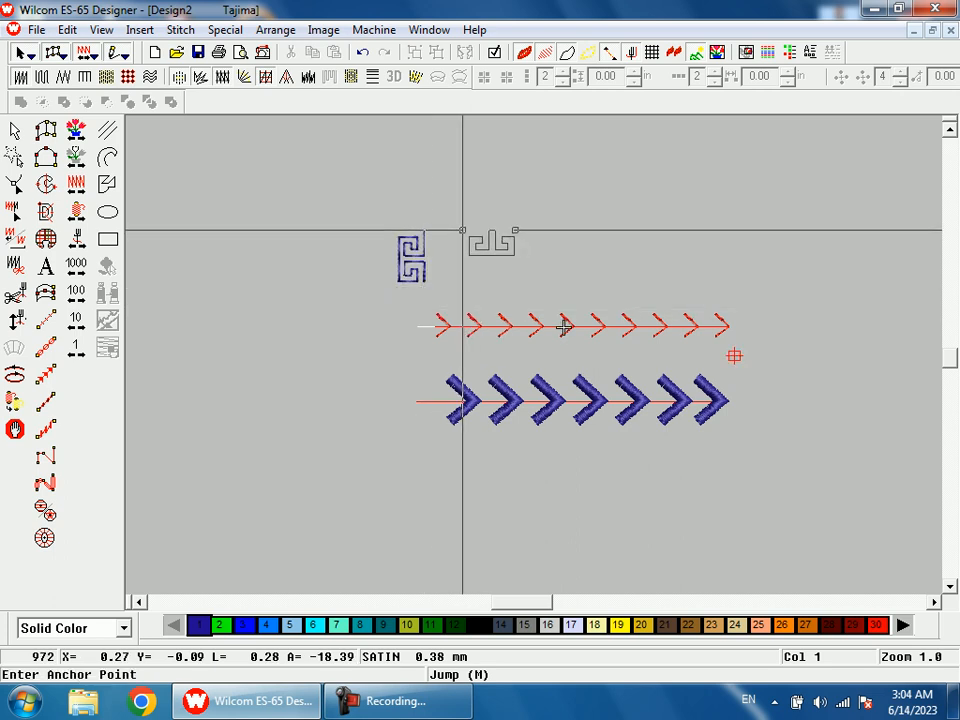
click(462, 231)
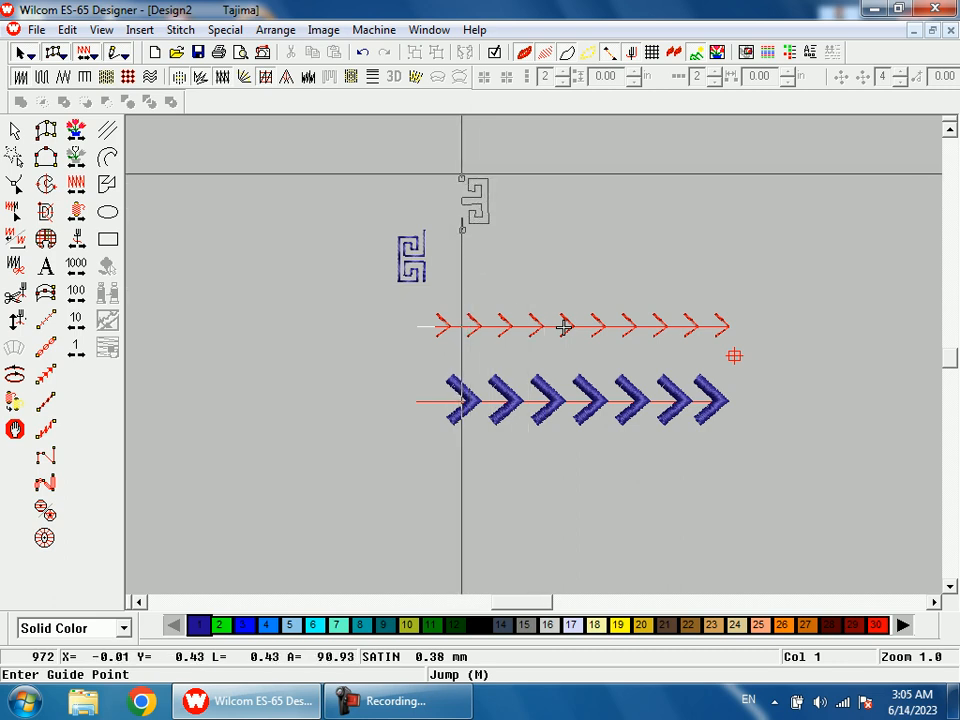
click(563, 327)
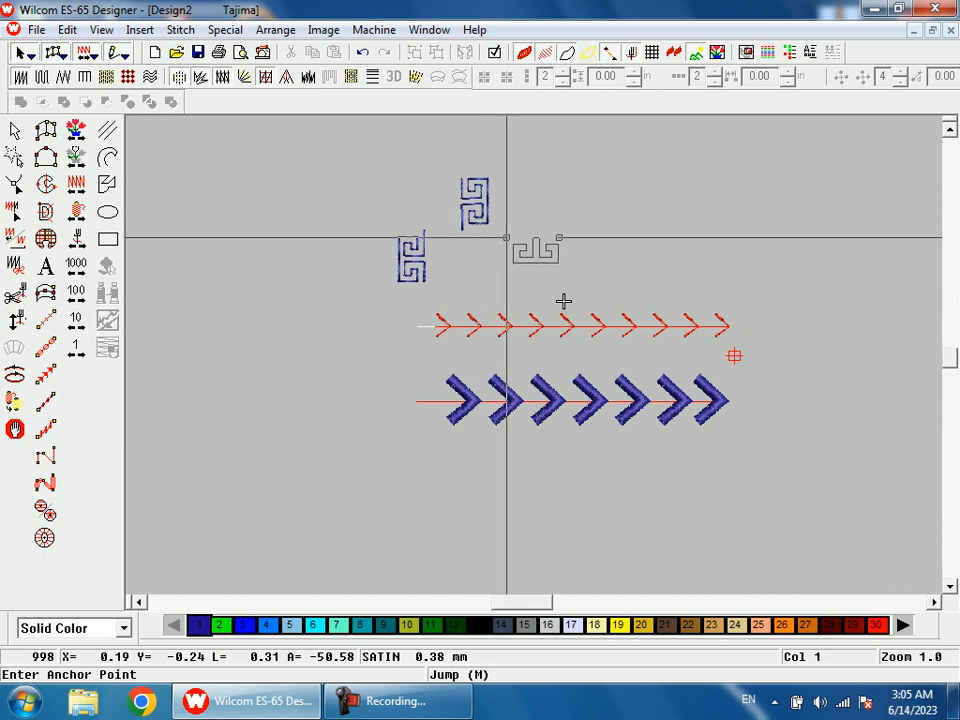
click(514, 233)
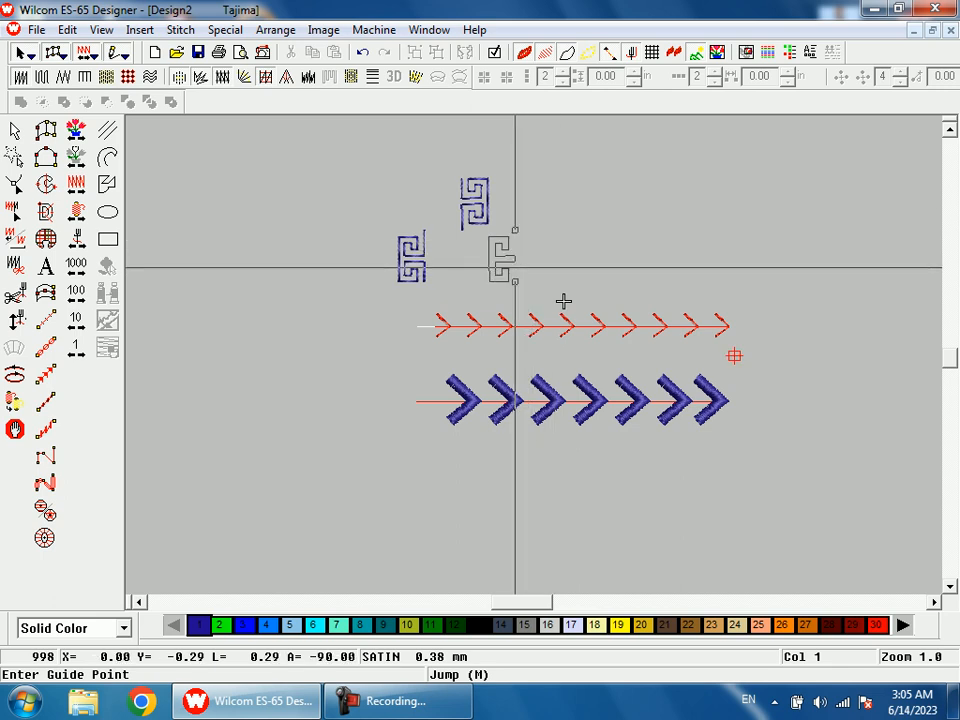
click(515, 267)
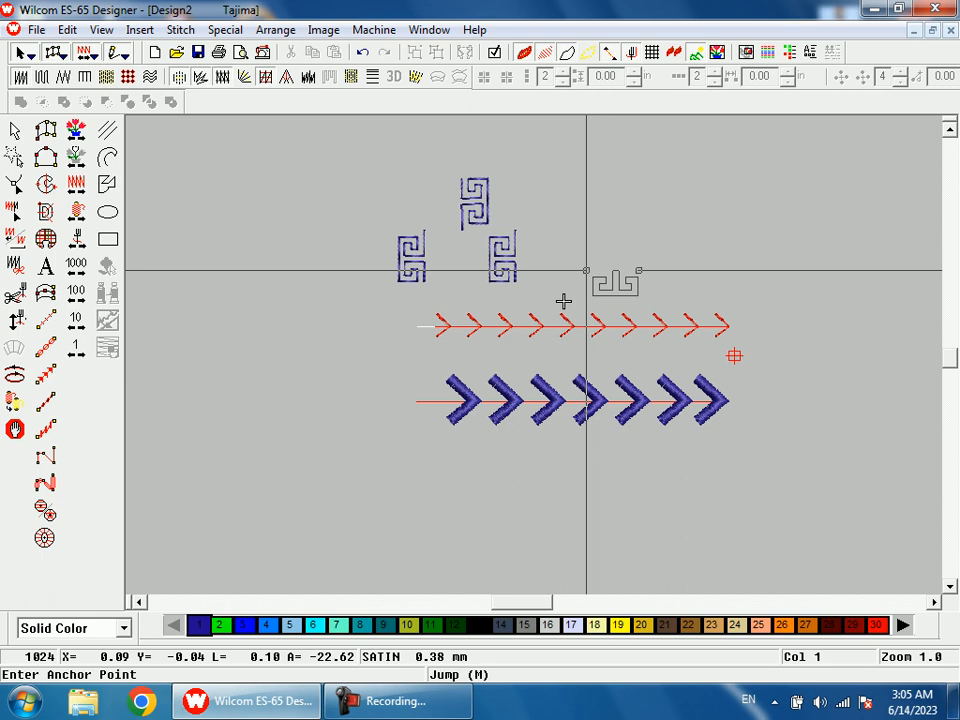
Step: Nudge the upper Scroll03 motif left until it is centred between the two lower Scroll03 motifs
key(Escape)
click(482, 222)
key(Left)
key(Left)
key(Left)
key(Left)
key(Left)
key(Left)
key(Left)
key(Left)
key(Left)
key(Left)
key(Left)
key(Left)
key(Left)
key(Left)
key(Left)
key(Left)
key(Left)
key(Left)
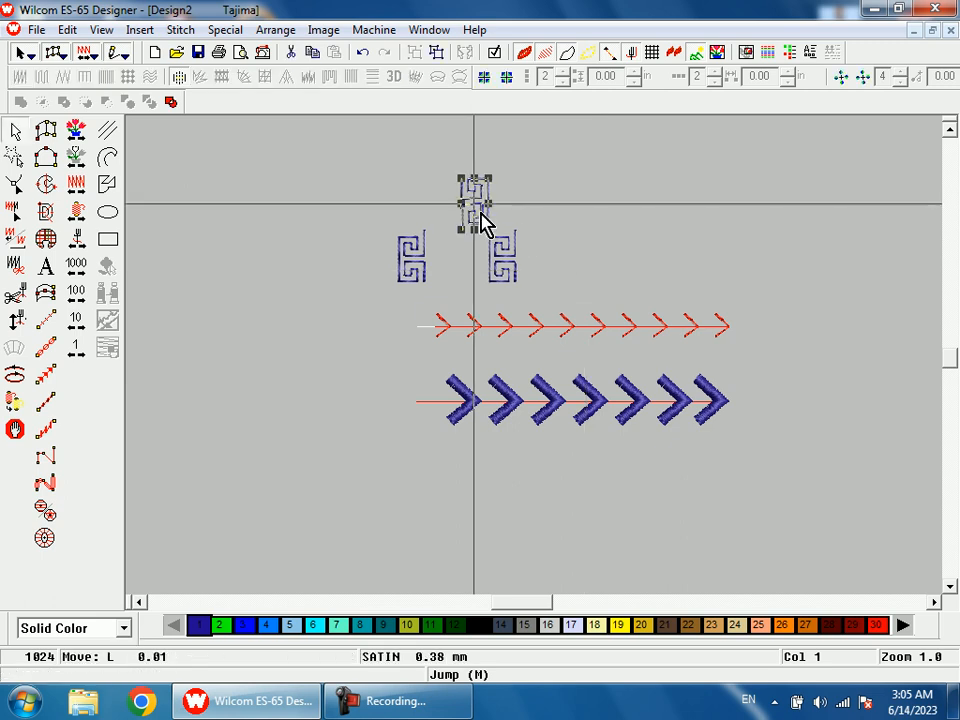
key(Escape)
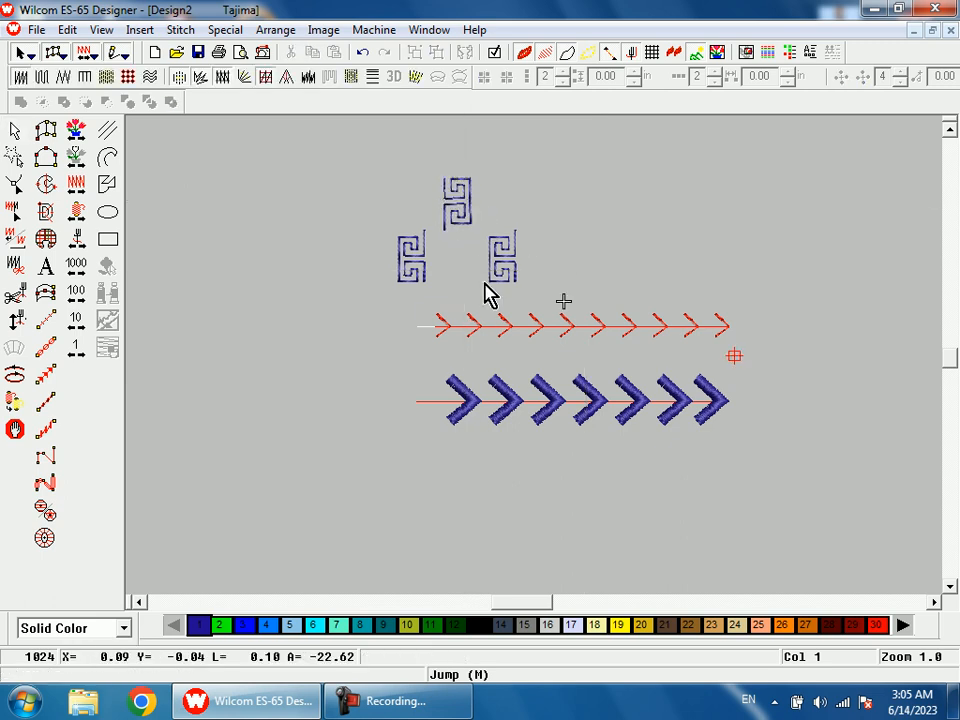
Step: Browse the Single Motifs set through to its last motifs, and close the motif library without choosing one
click(227, 33)
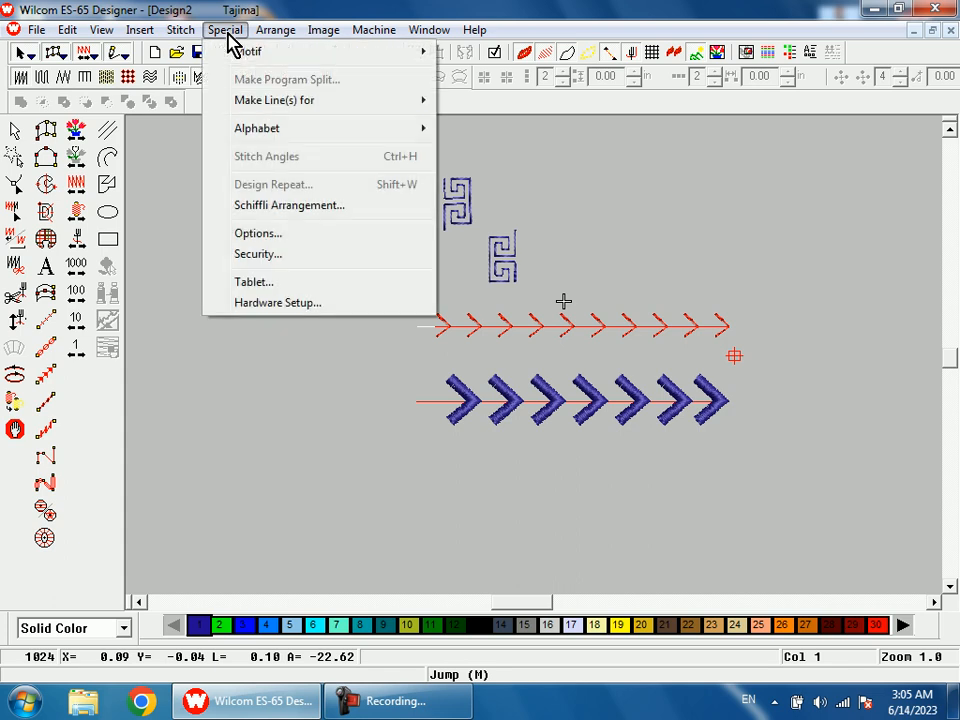
mouse_move(250, 55)
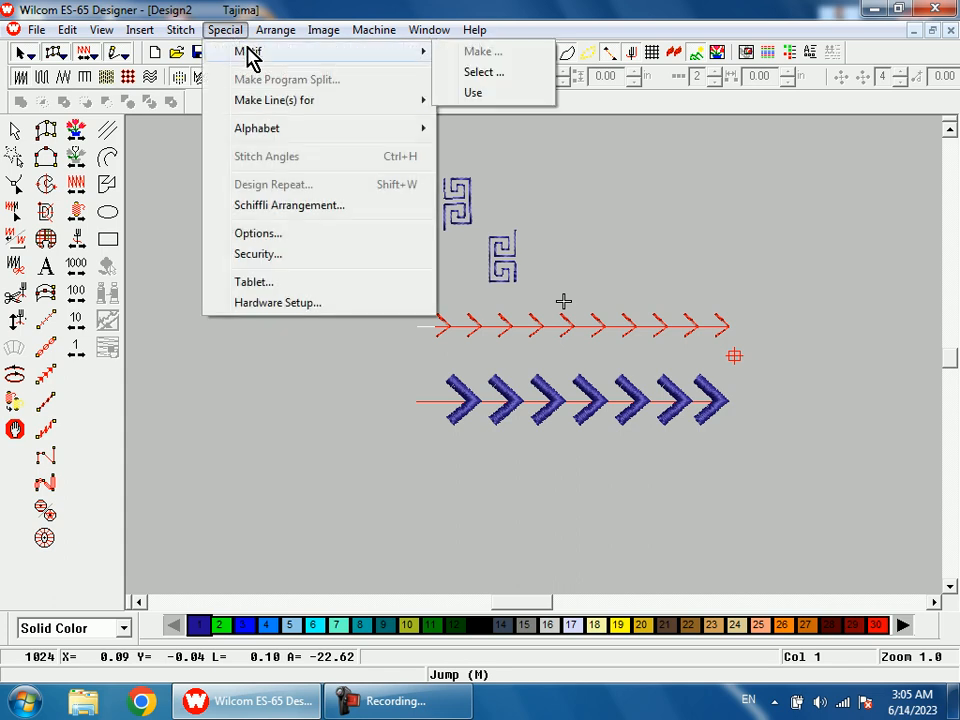
click(484, 74)
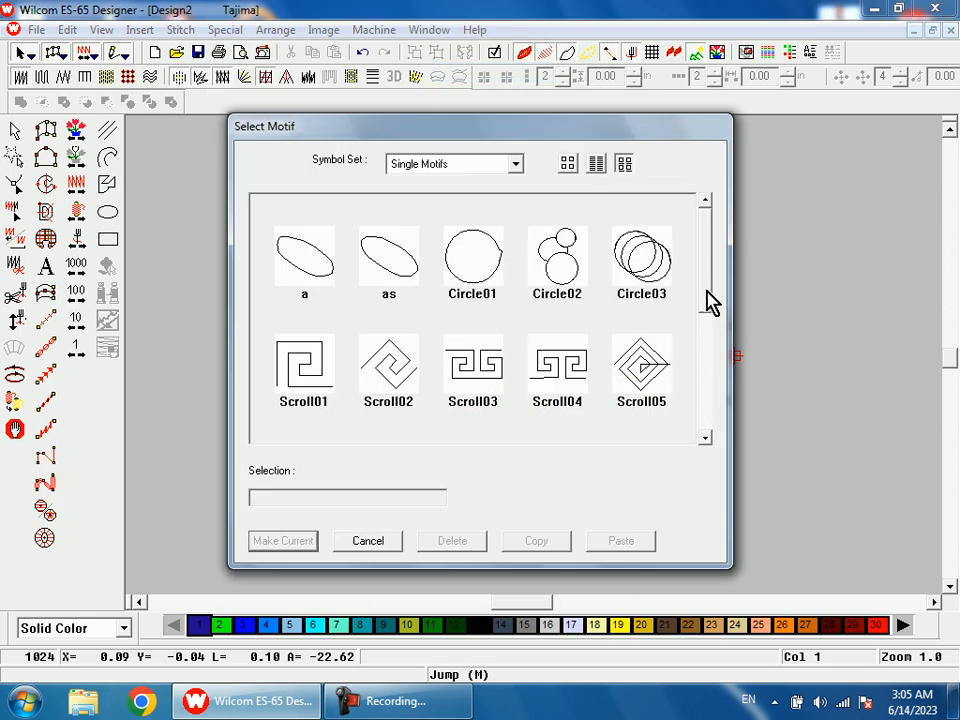
scroll(713, 350, down, 1)
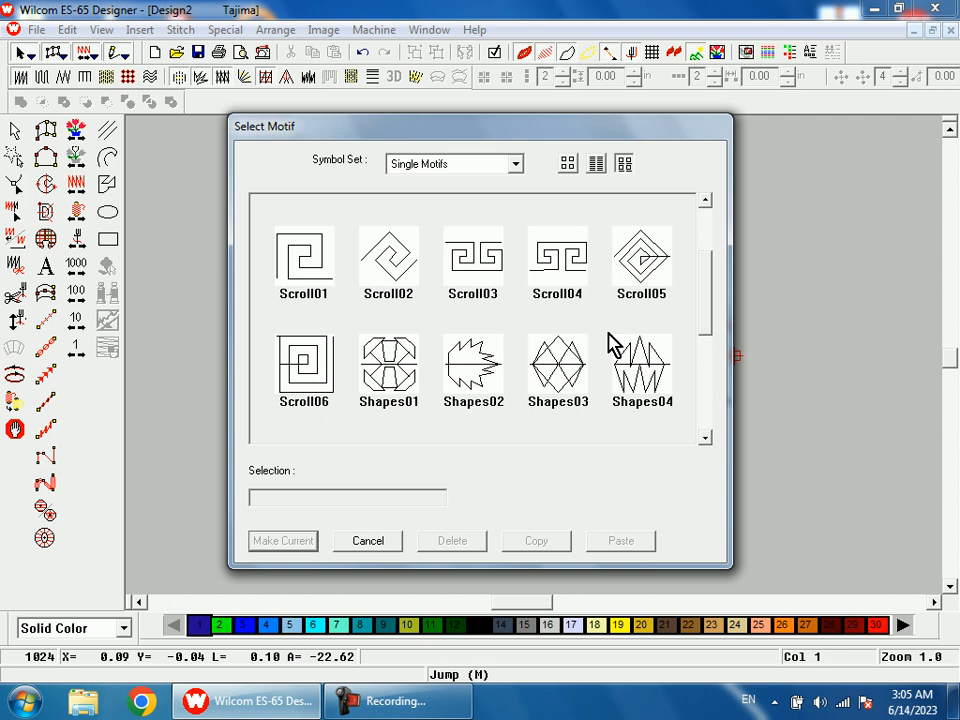
drag(705, 299, 707, 429)
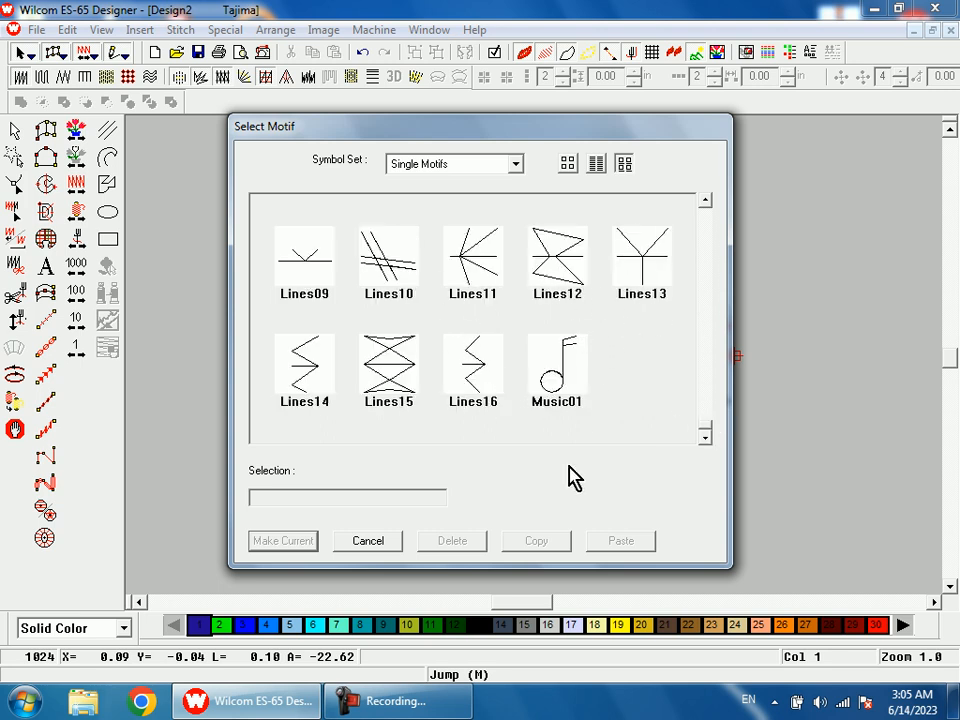
click(388, 545)
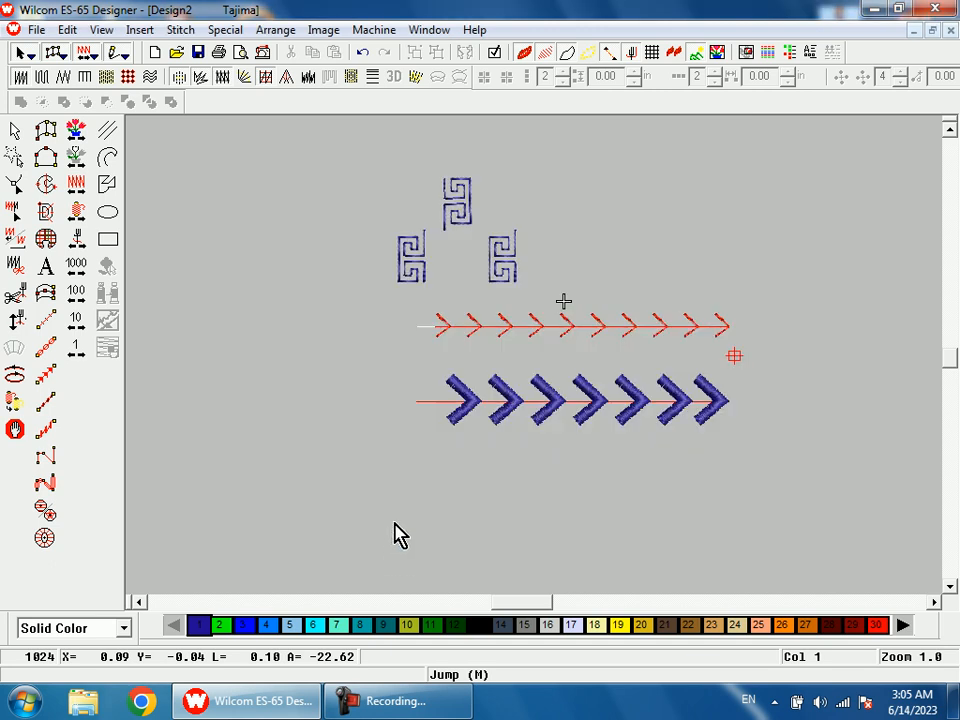
Step: Delete the lower-right Scroll03 motif of the triangle, undo that deletion, and deselect the motif
click(505, 246)
key(Delete)
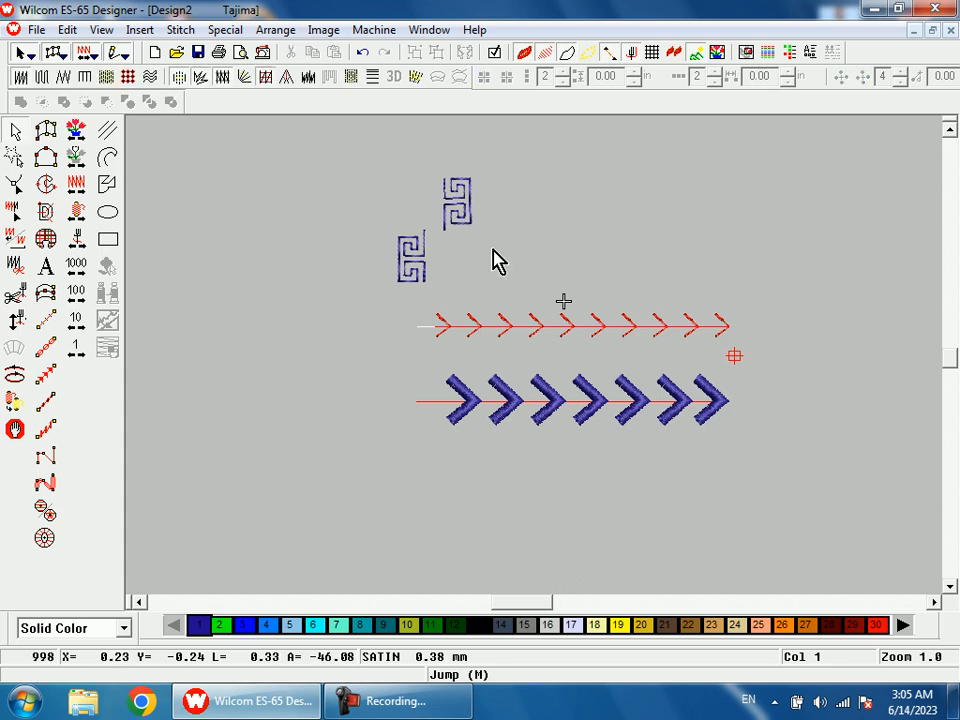
key(ctrl+z)
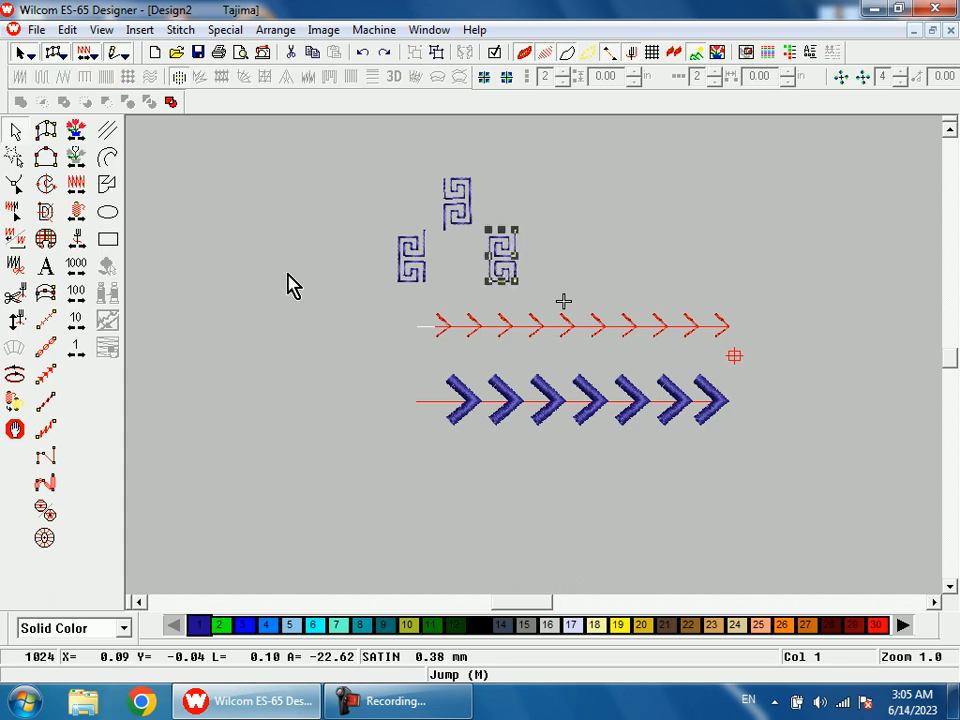
key(Escape)
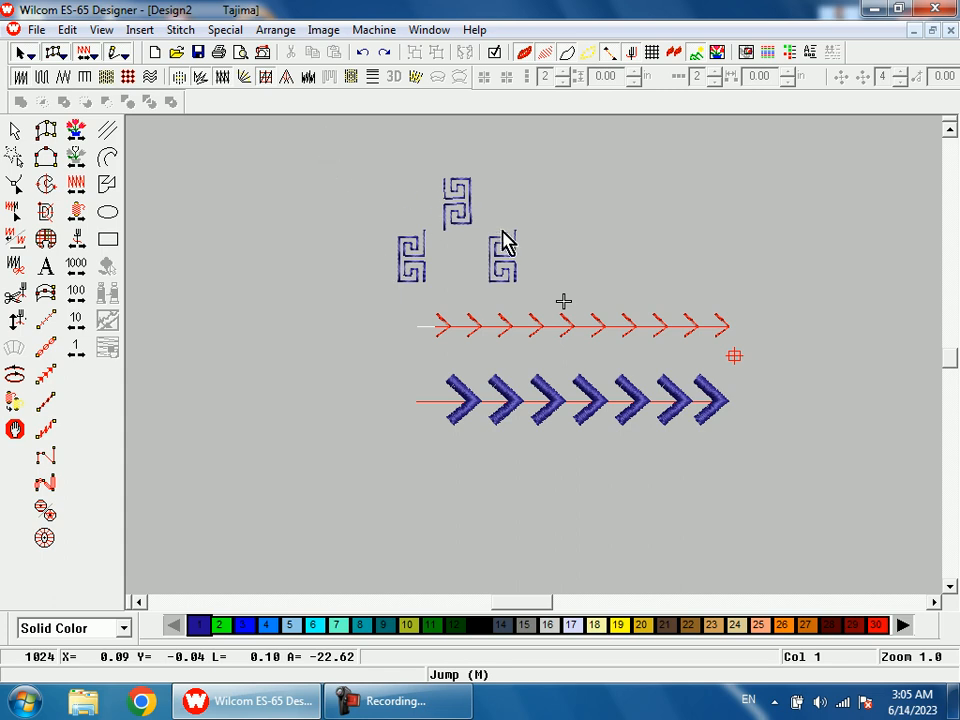
Step: Place one more upright Scroll03 motif to the right of the triangle, above the red row
click(224, 30)
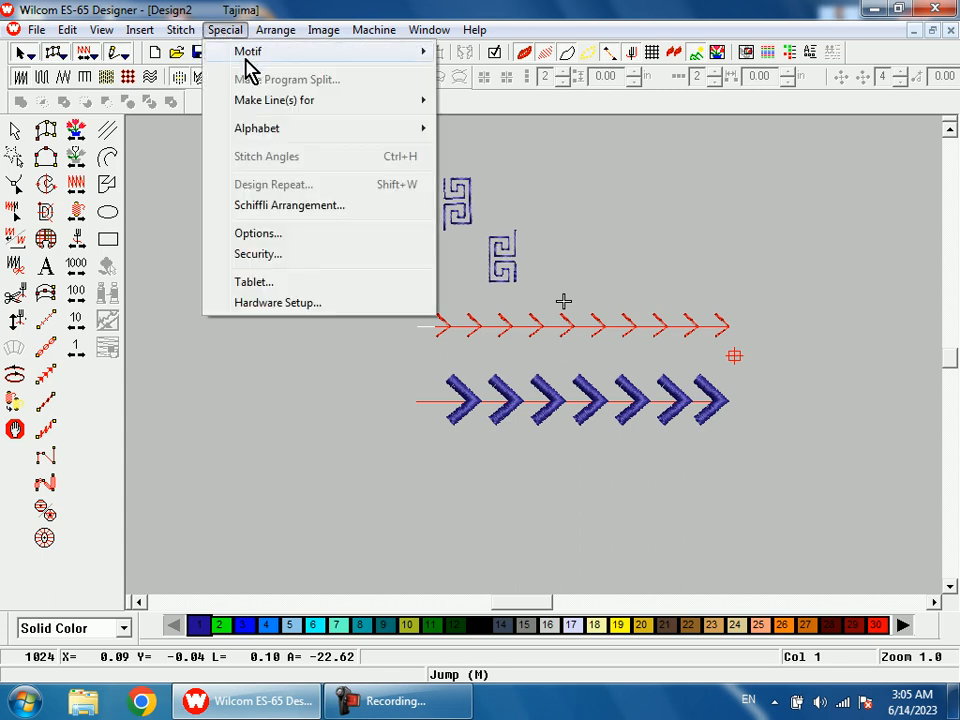
mouse_move(245, 55)
click(490, 93)
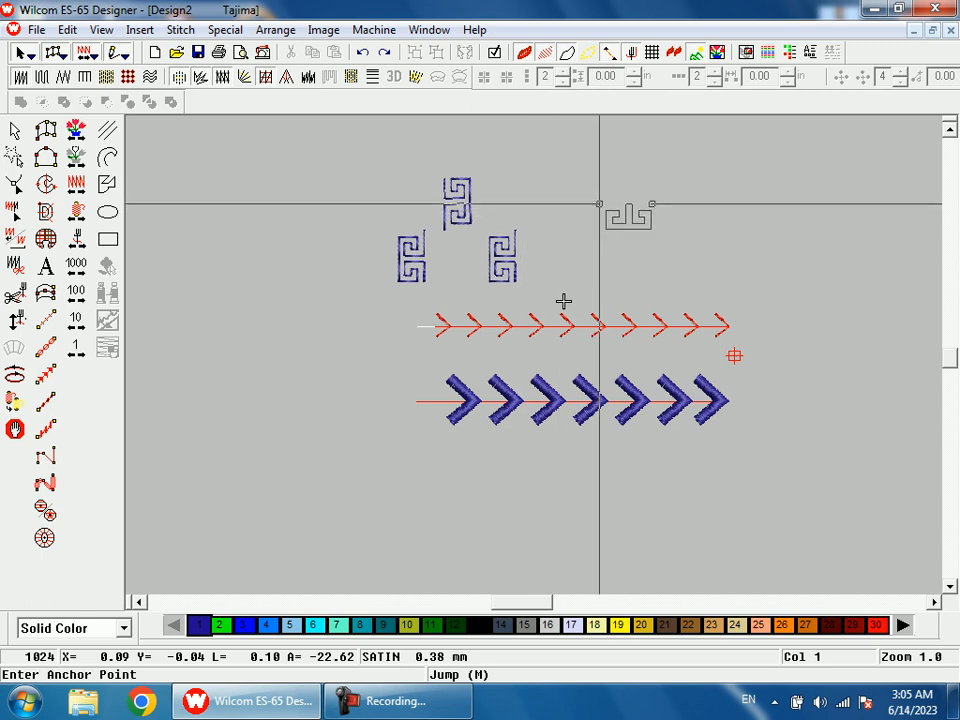
click(599, 204)
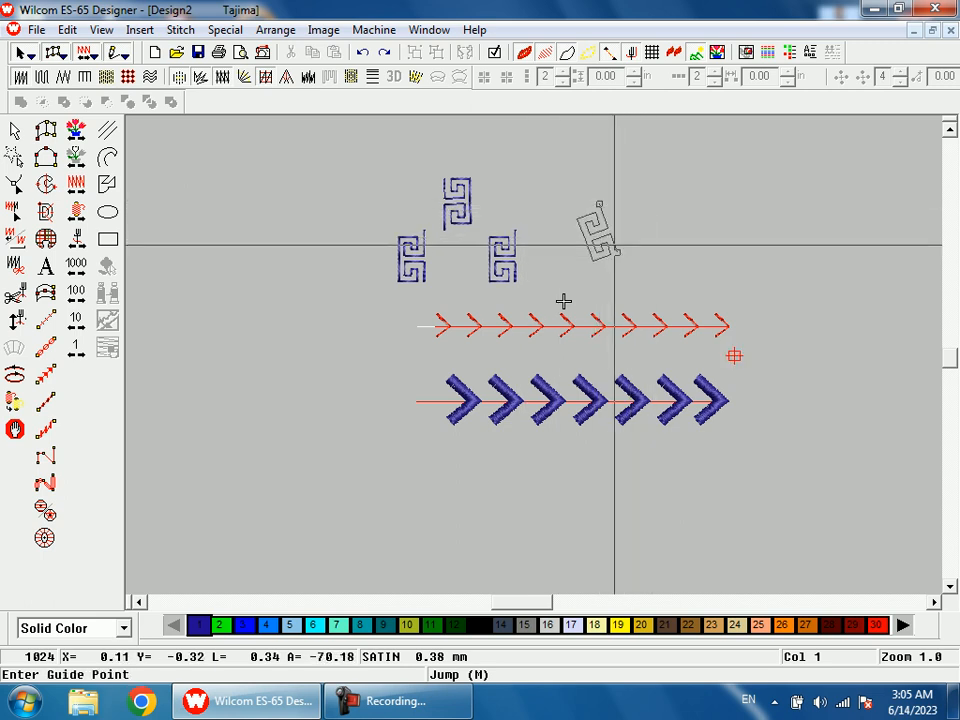
click(599, 255)
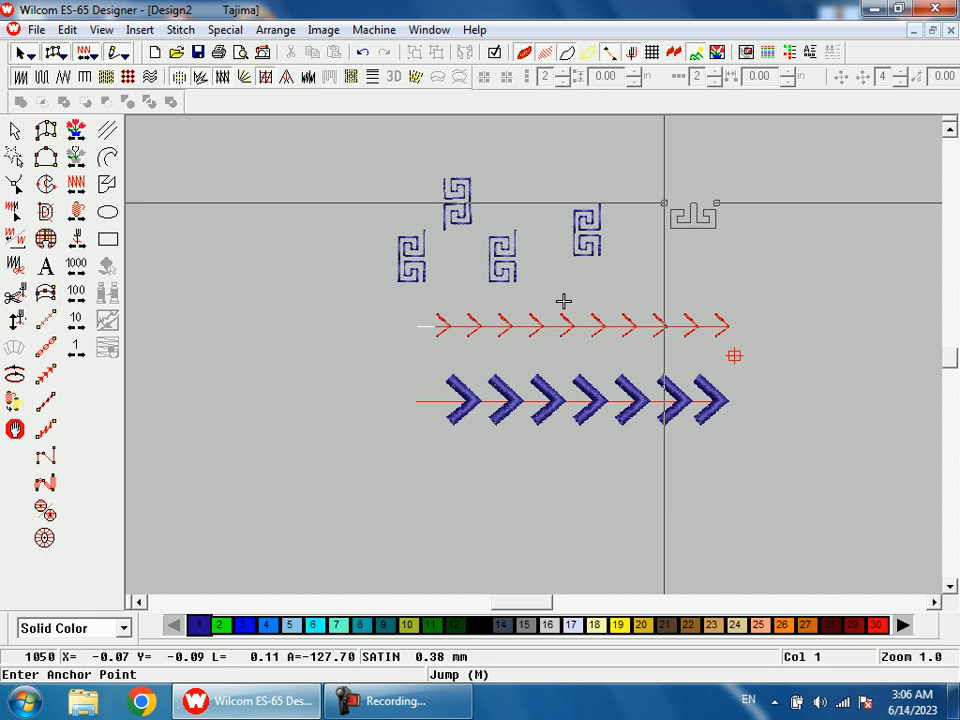
key(Escape)
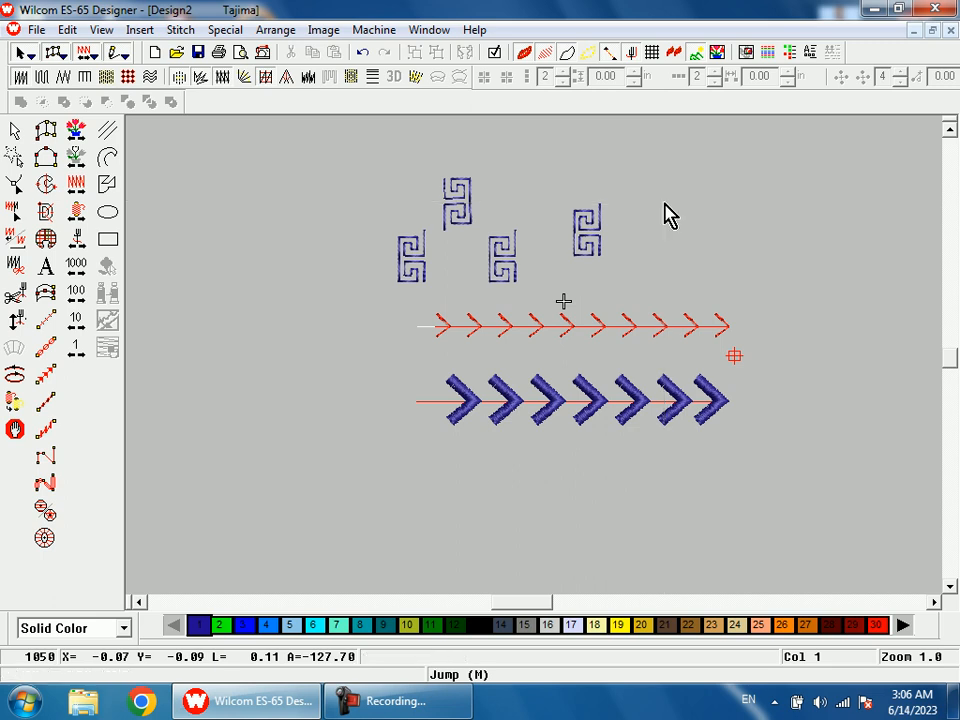
Step: Make Circle03 from the Single Motifs set the current motif for placement
click(226, 33)
mouse_move(332, 54)
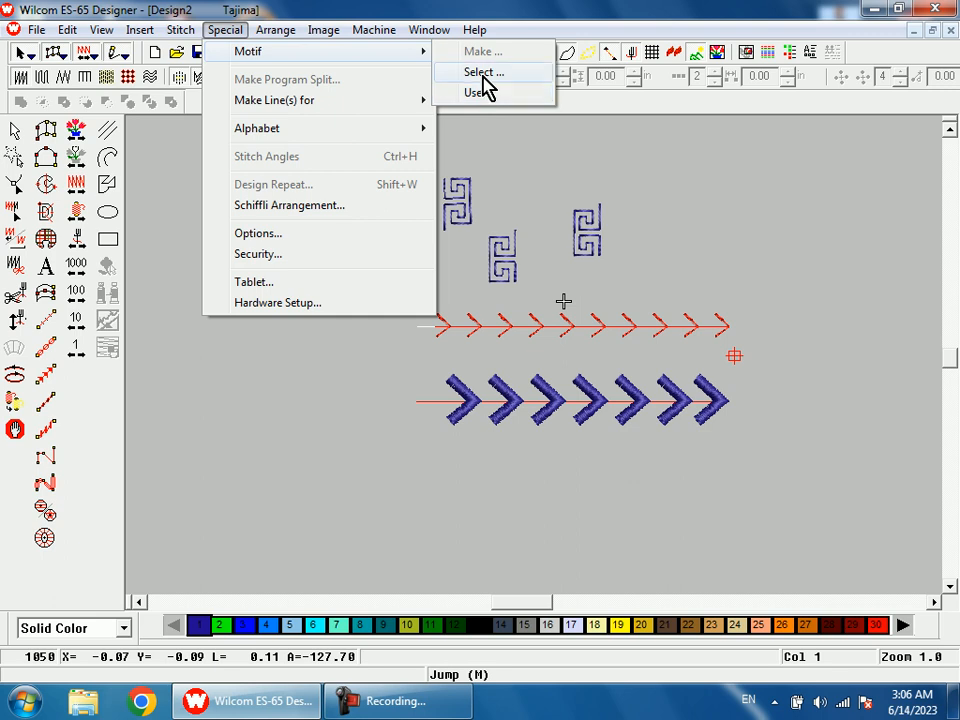
click(484, 75)
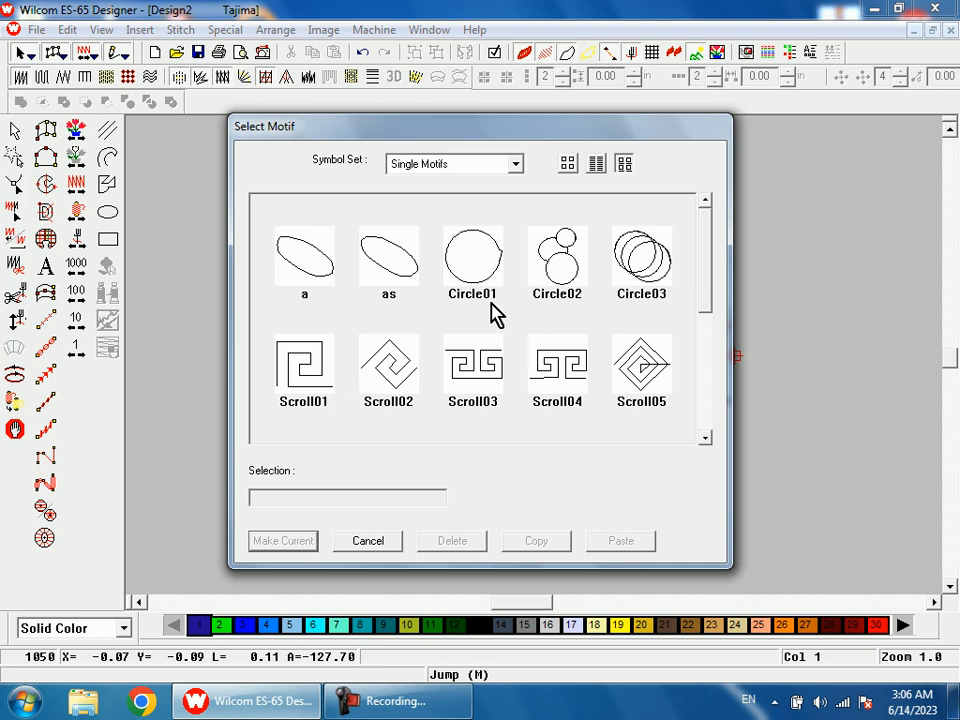
click(637, 275)
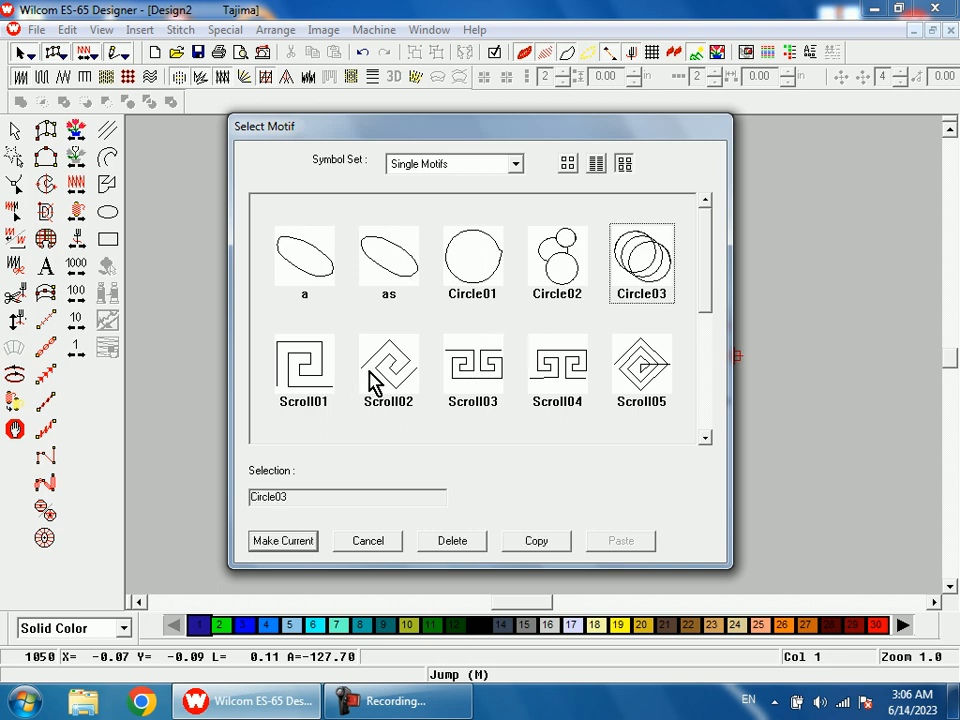
click(301, 541)
Step: Place two upright Circle03 motifs side by side to the right of the Scroll03 motifs, and end the placement
click(695, 210)
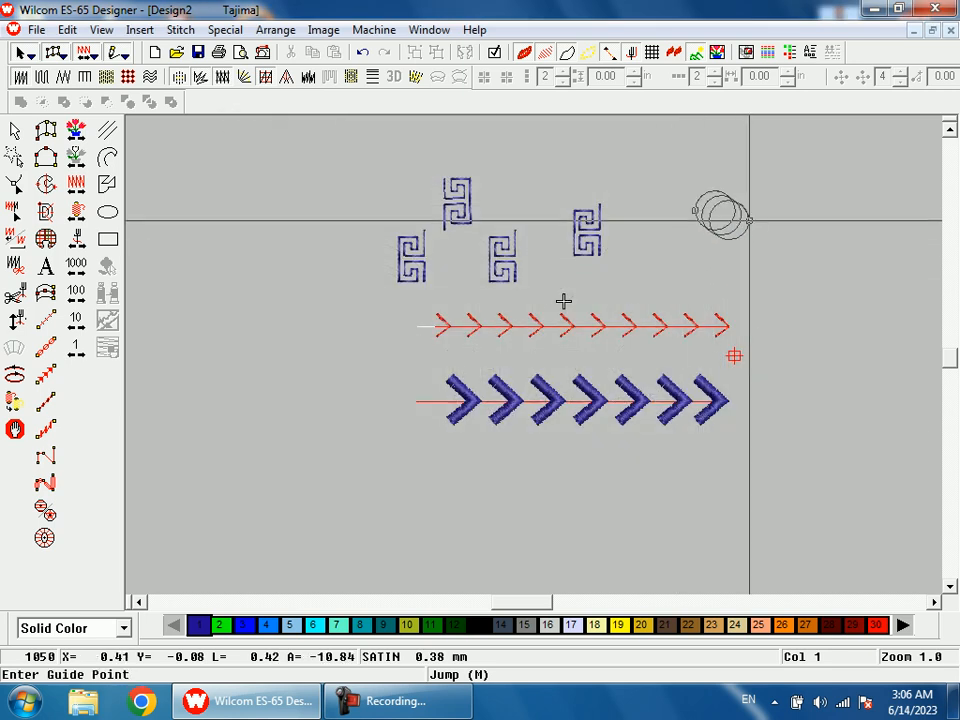
click(725, 285)
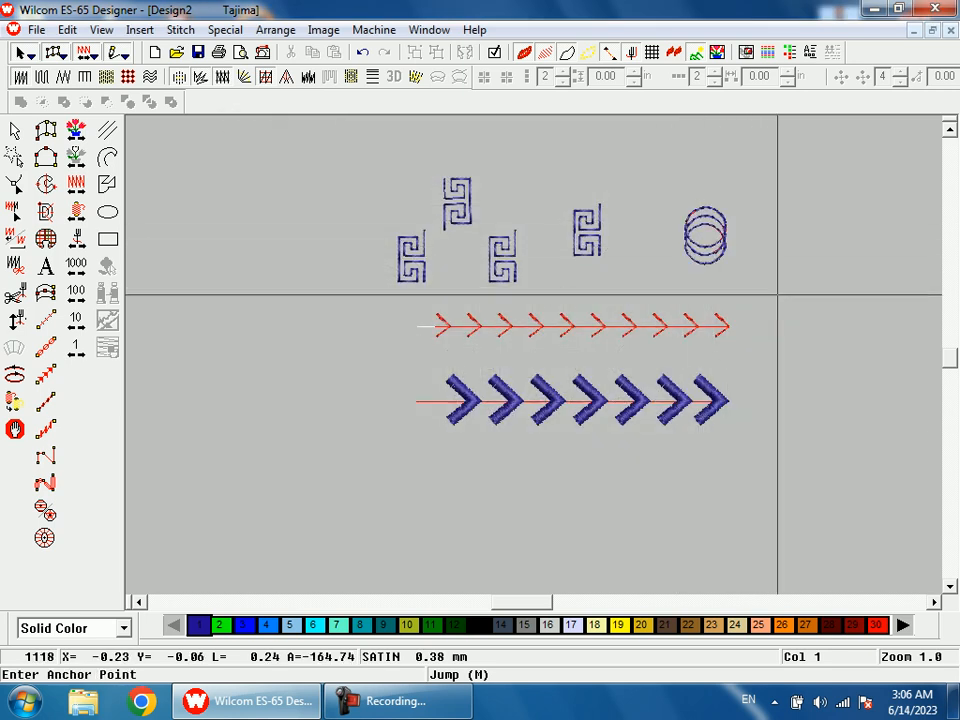
click(735, 355)
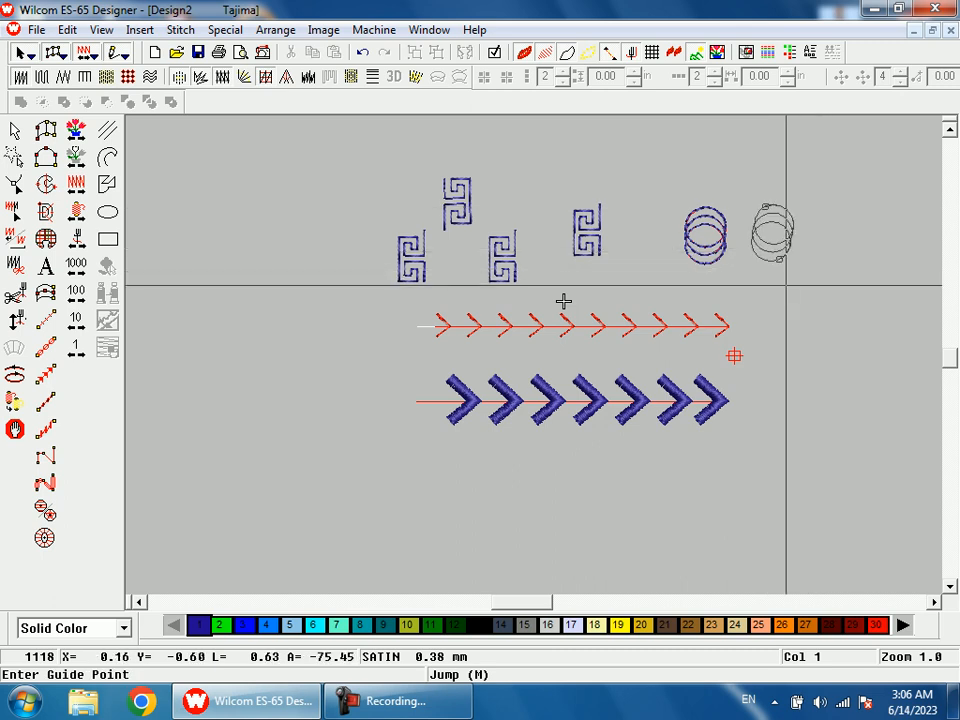
click(580, 301)
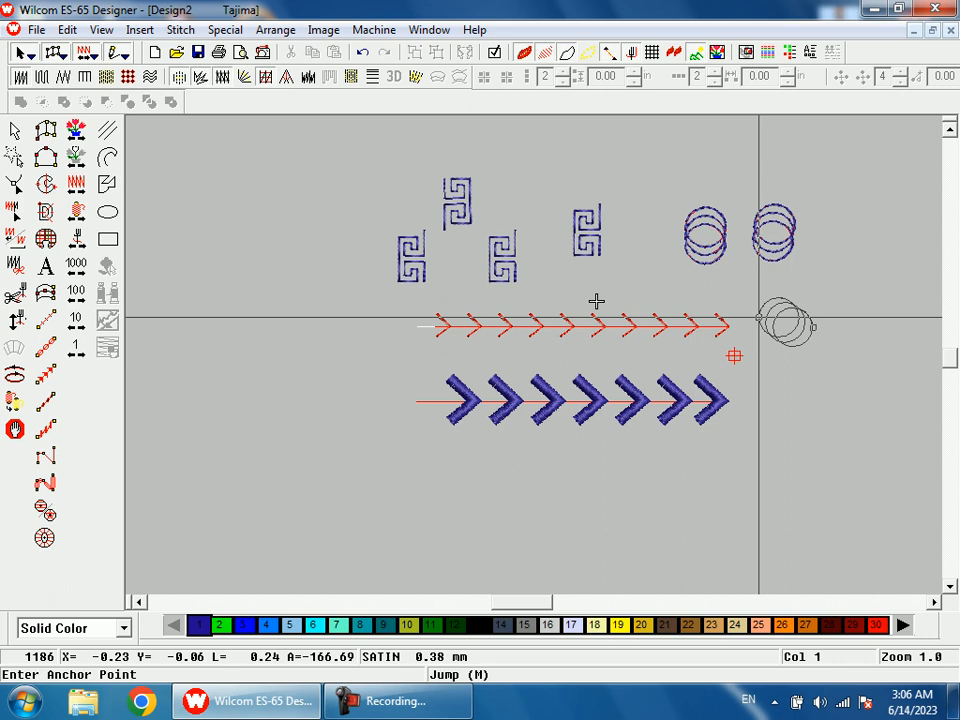
key(Escape)
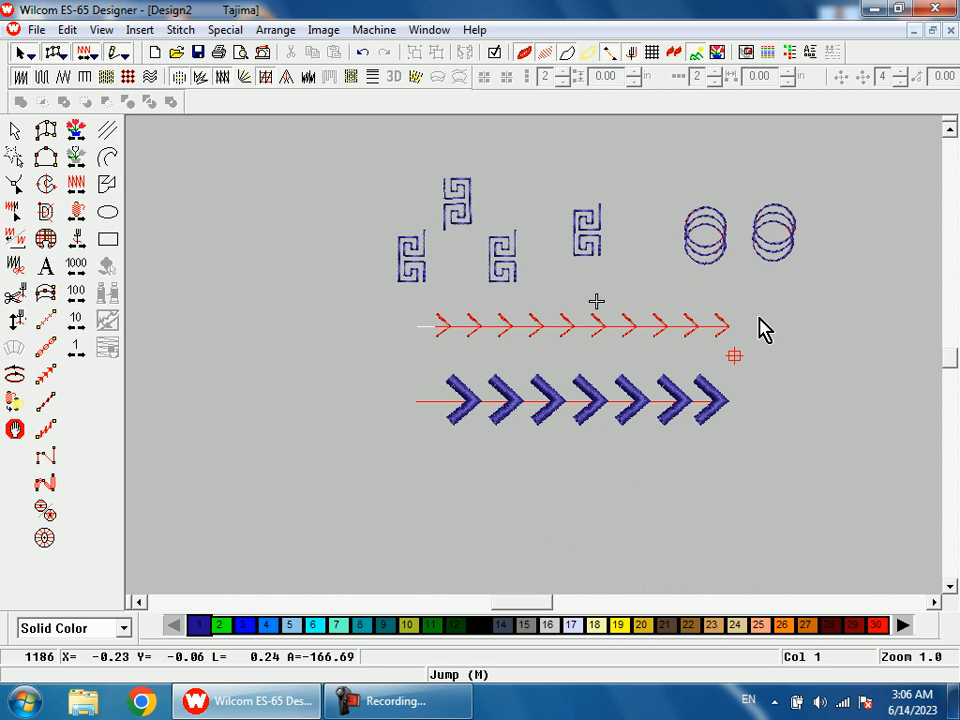
key(shift+z)
key(b)
drag(439, 207, 728, 491)
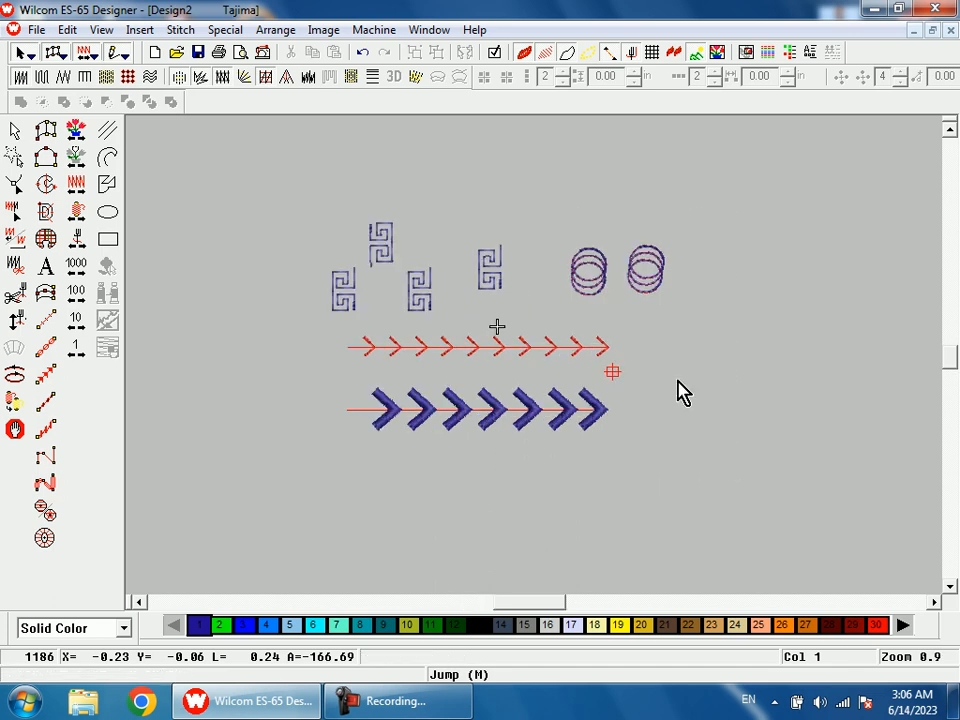
click(228, 29)
mouse_move(255, 60)
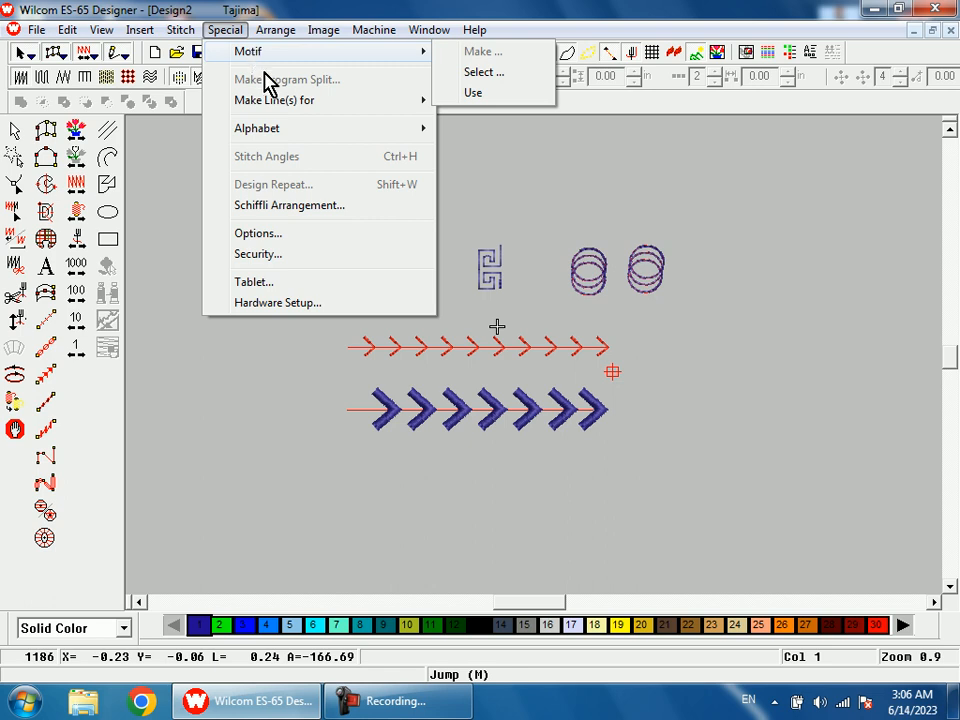
click(574, 184)
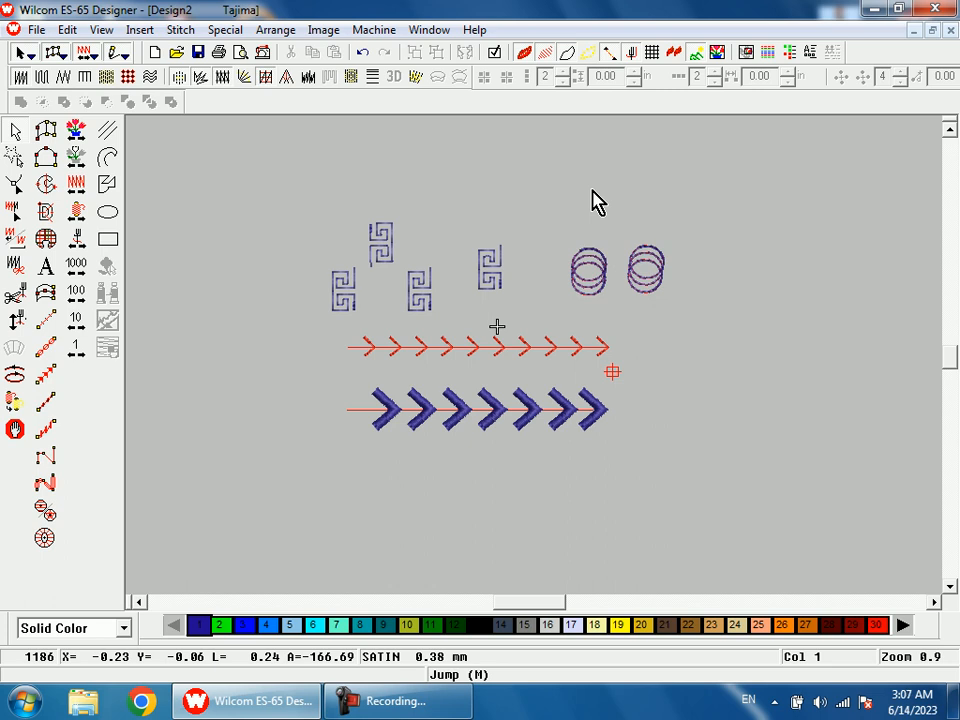
click(376, 256)
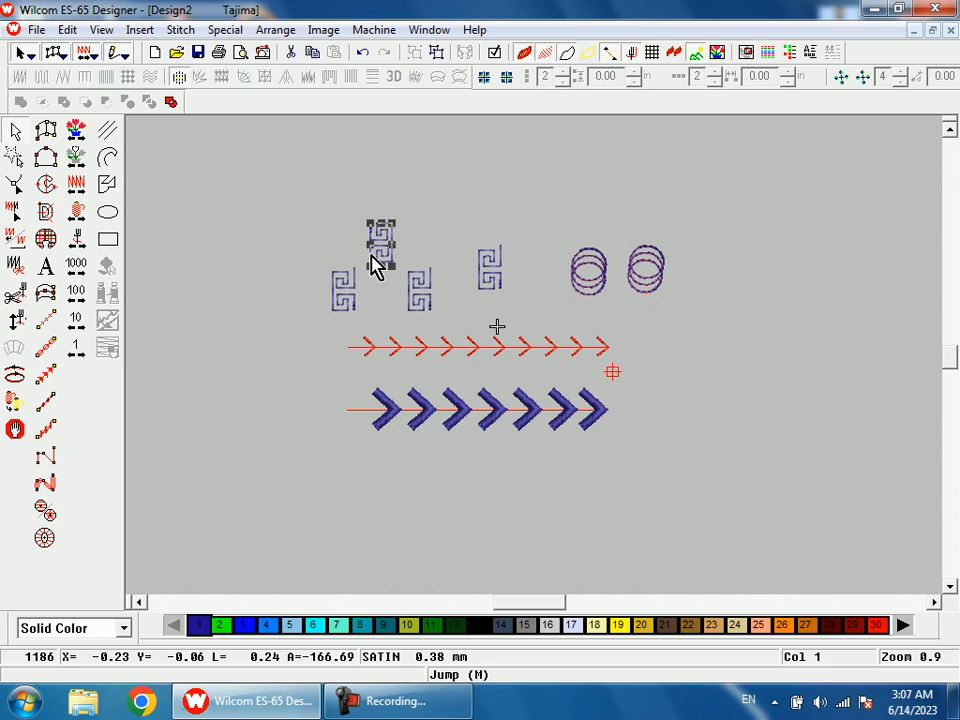
click(417, 291)
click(496, 292)
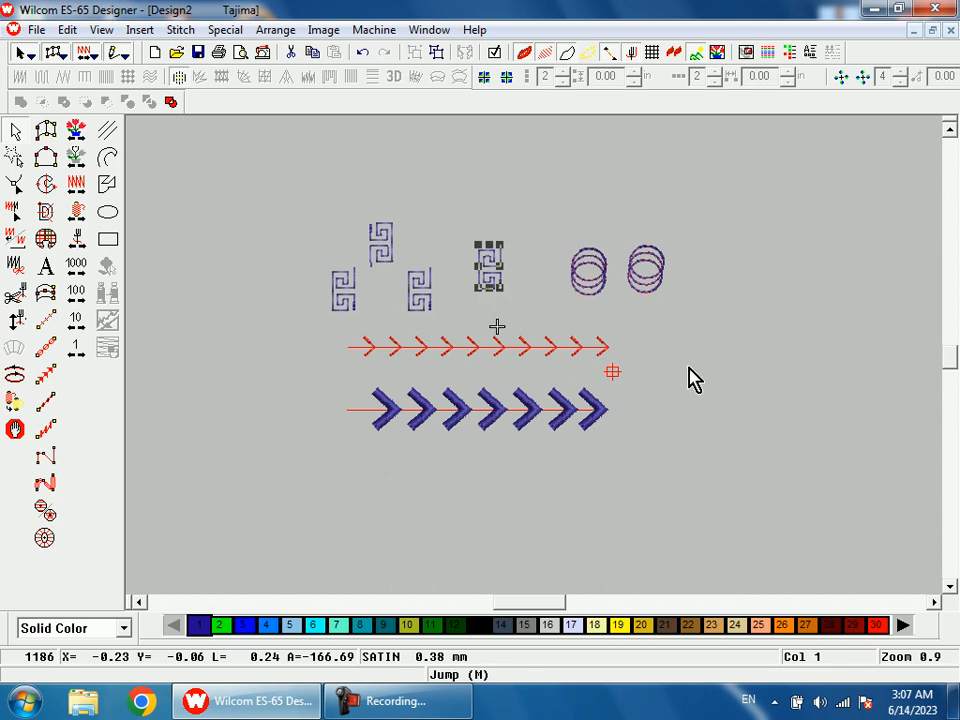
Step: Delete the two Circle03 motifs and the four Scroll03 motifs above the red row
drag(711, 208, 548, 320)
key(Delete)
click(495, 285)
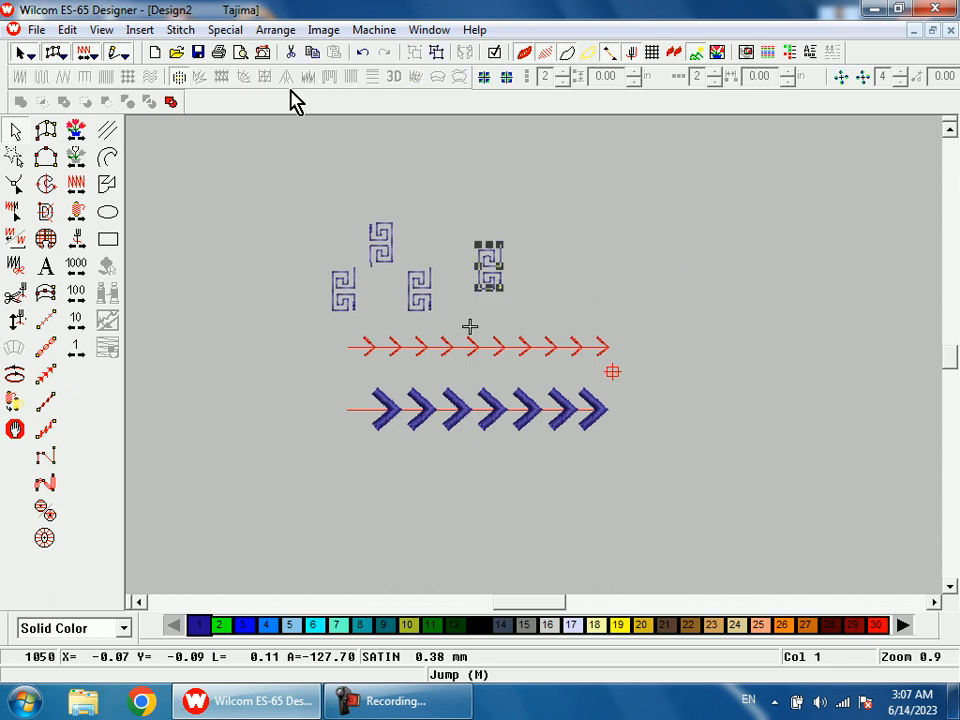
click(230, 30)
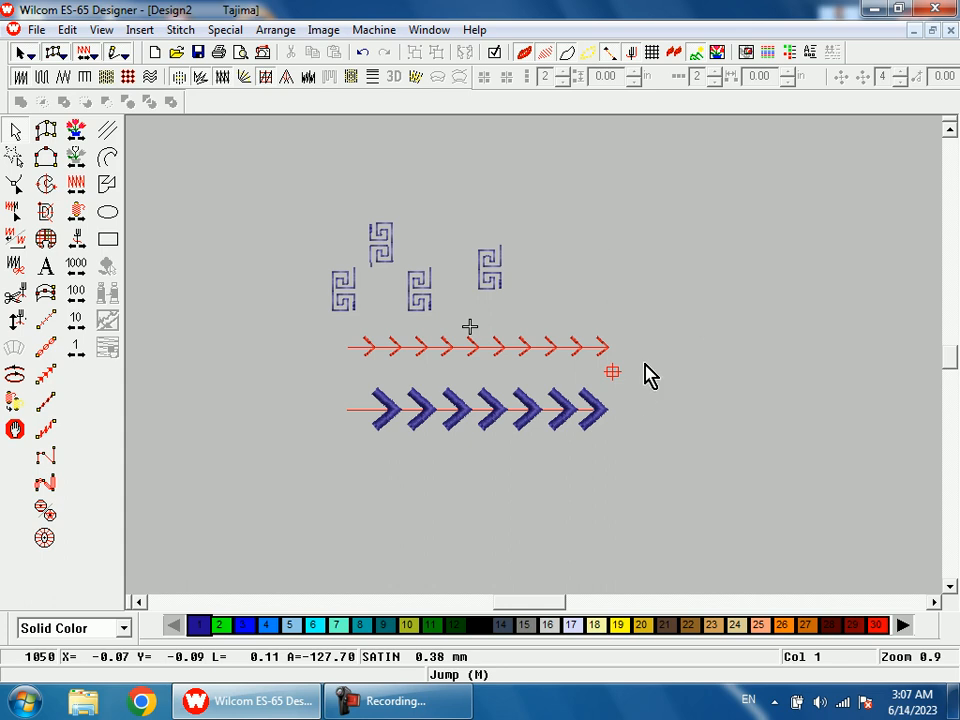
drag(644, 156, 263, 340)
key(Delete)
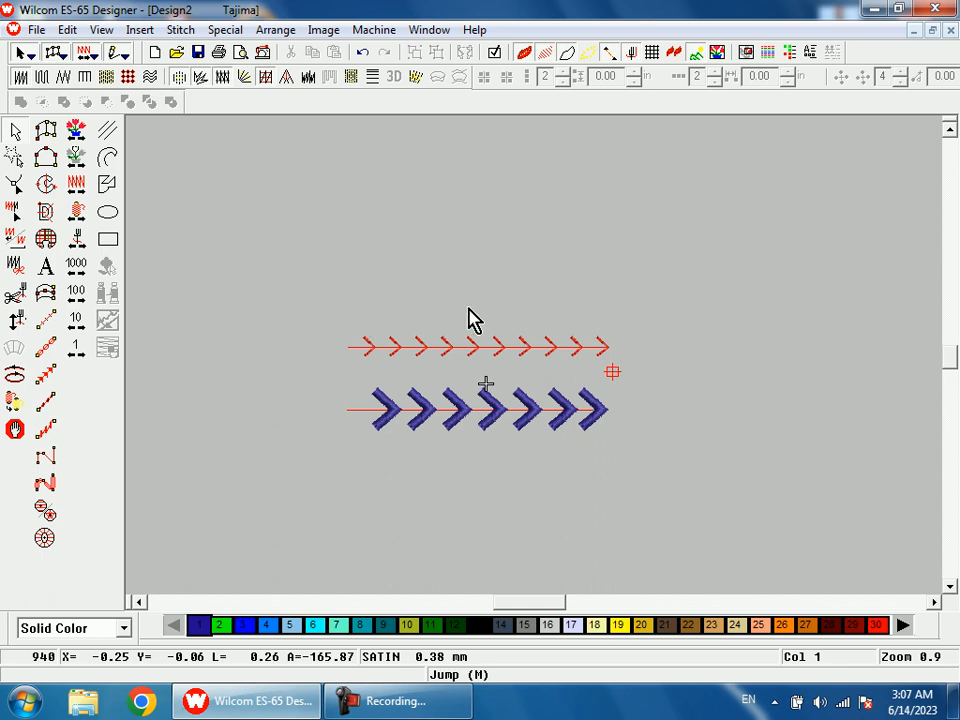
Step: Reshape the red small-chevron motif run into an arch by adding a curve point to its baseline and moving it upward
key(shift+z)
key(b)
drag(456, 302, 572, 424)
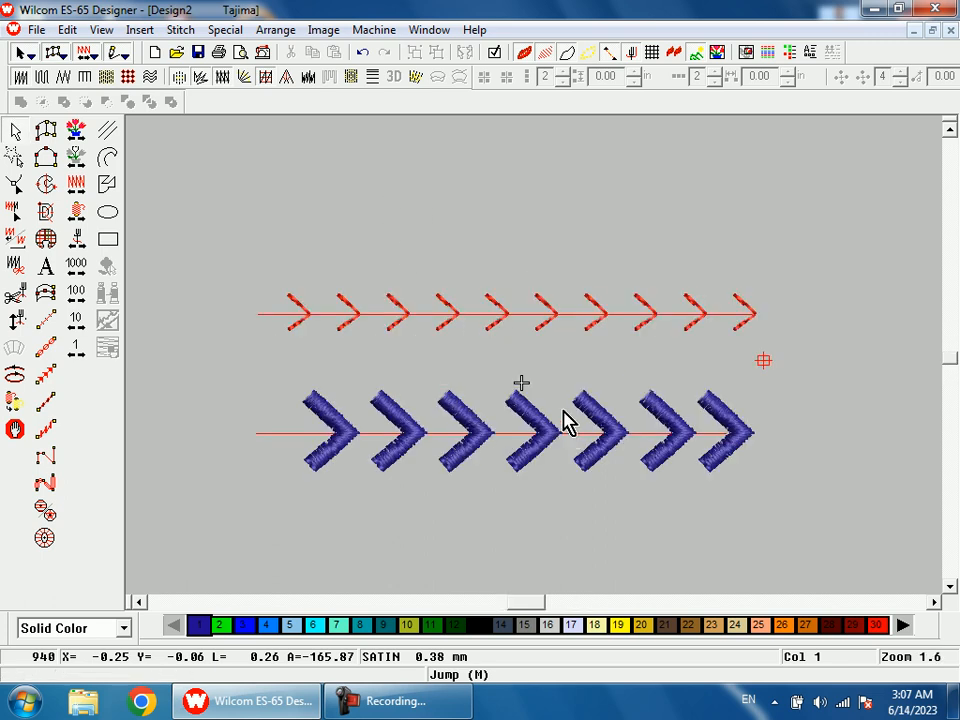
click(409, 318)
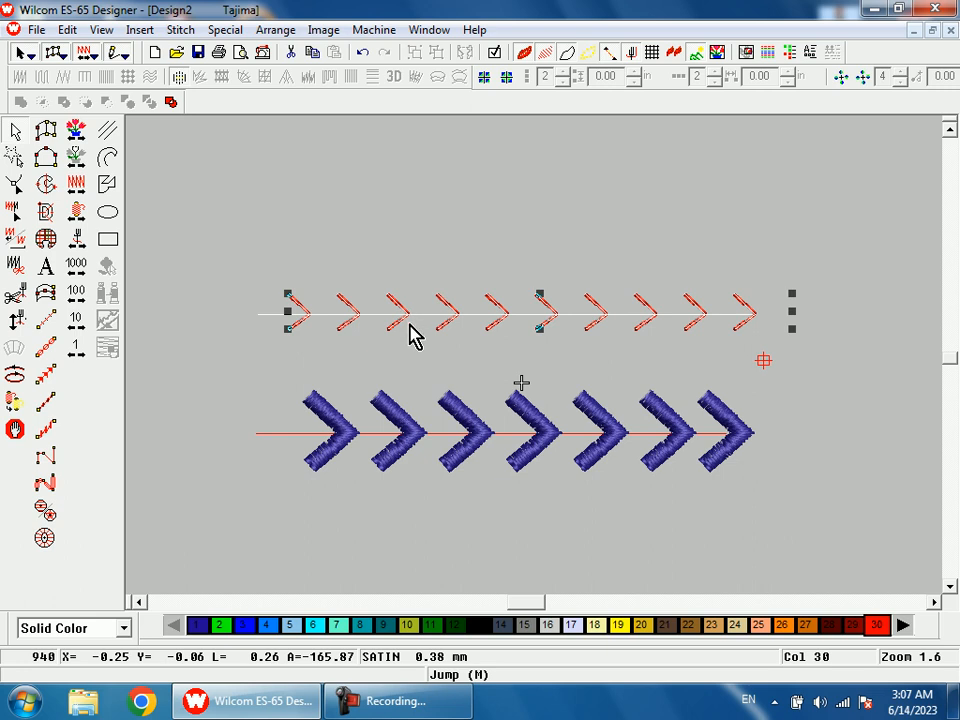
key(h)
right_click(379, 314)
drag(379, 314, 381, 236)
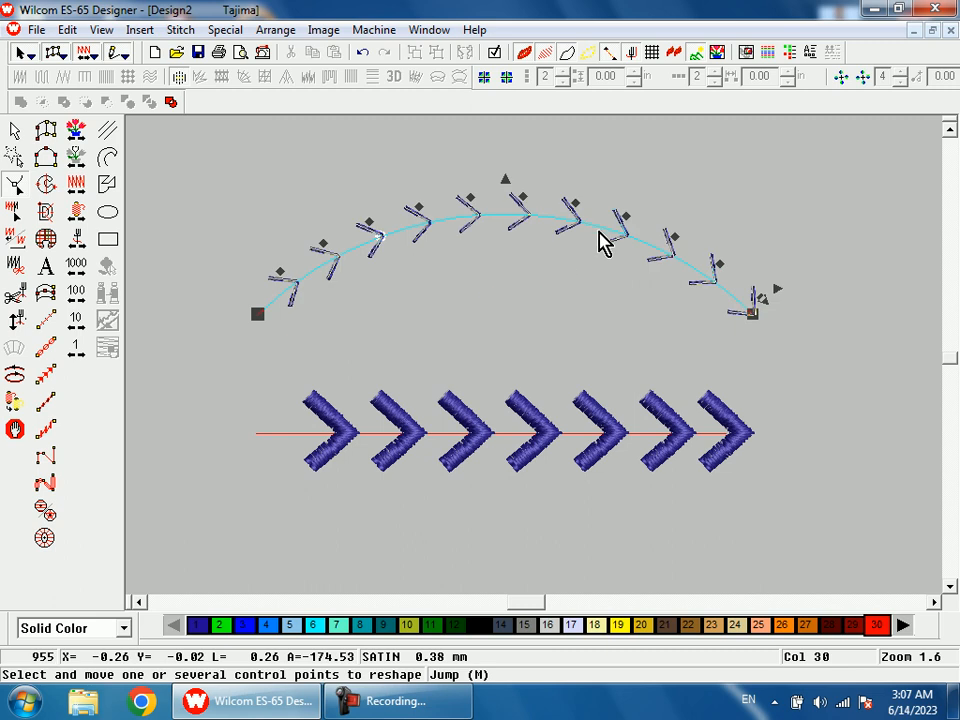
Step: Reshape the arched small-chevron motif run into an S-shaped wave by lowering its right half, adjusting both endpoints and shifting the left crest
drag(605, 240, 639, 343)
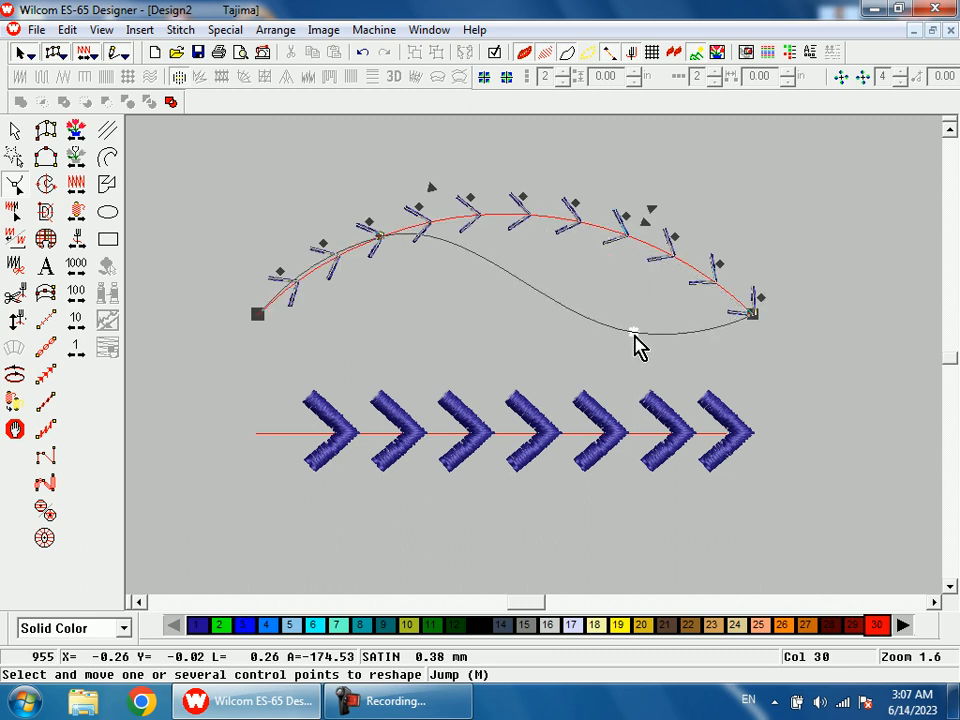
drag(754, 315, 784, 302)
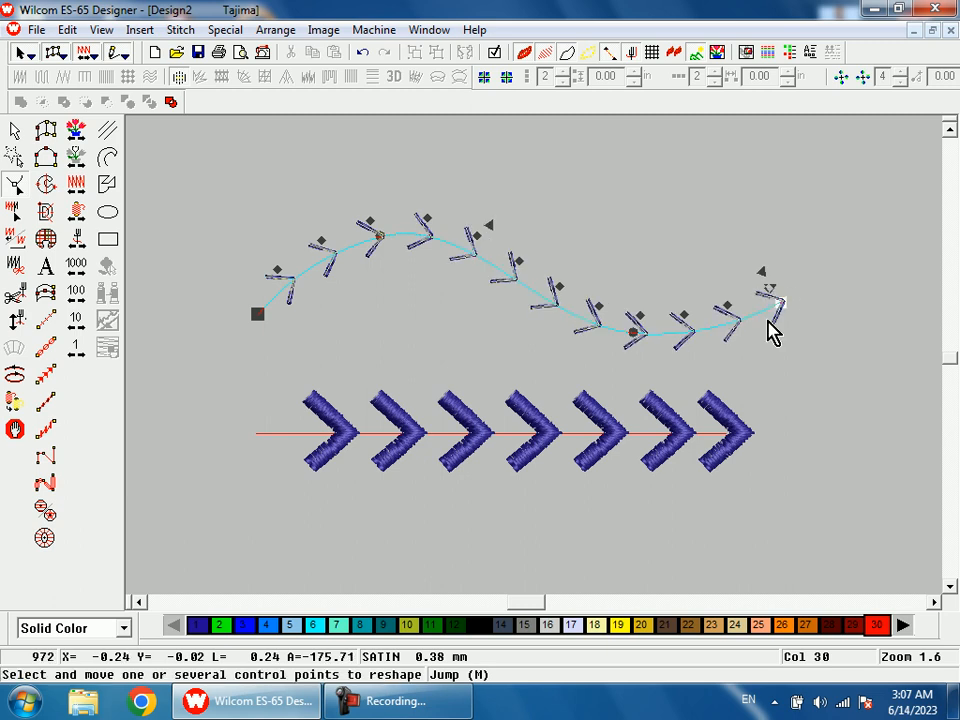
drag(257, 317, 238, 345)
drag(378, 236, 404, 258)
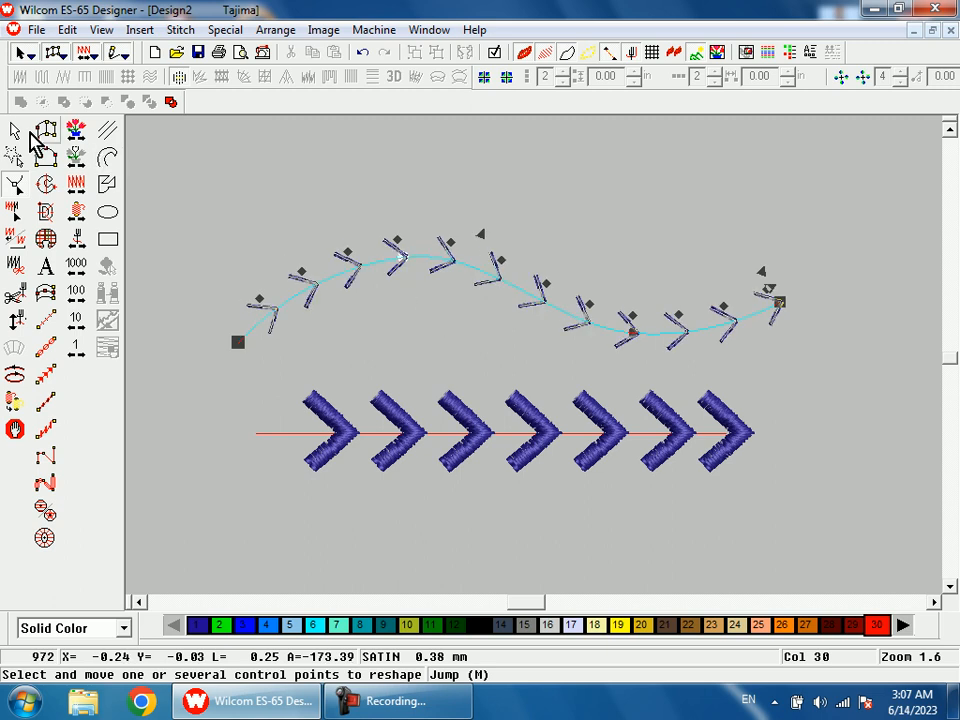
Step: Leave reshaping, assign colour 30 (red) to the wavy small-chevron run, and deselect it
click(16, 131)
click(878, 628)
click(865, 478)
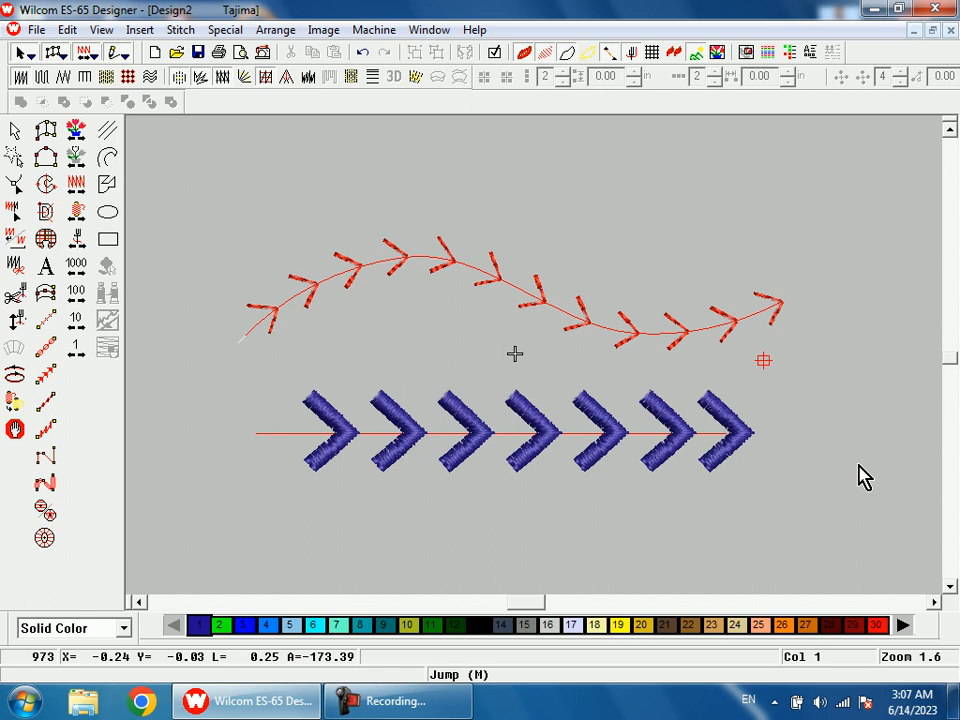
Step: Select the large blue chevron run below the wave and dismiss the Windows color scheme prompt without choosing an option
key(1)
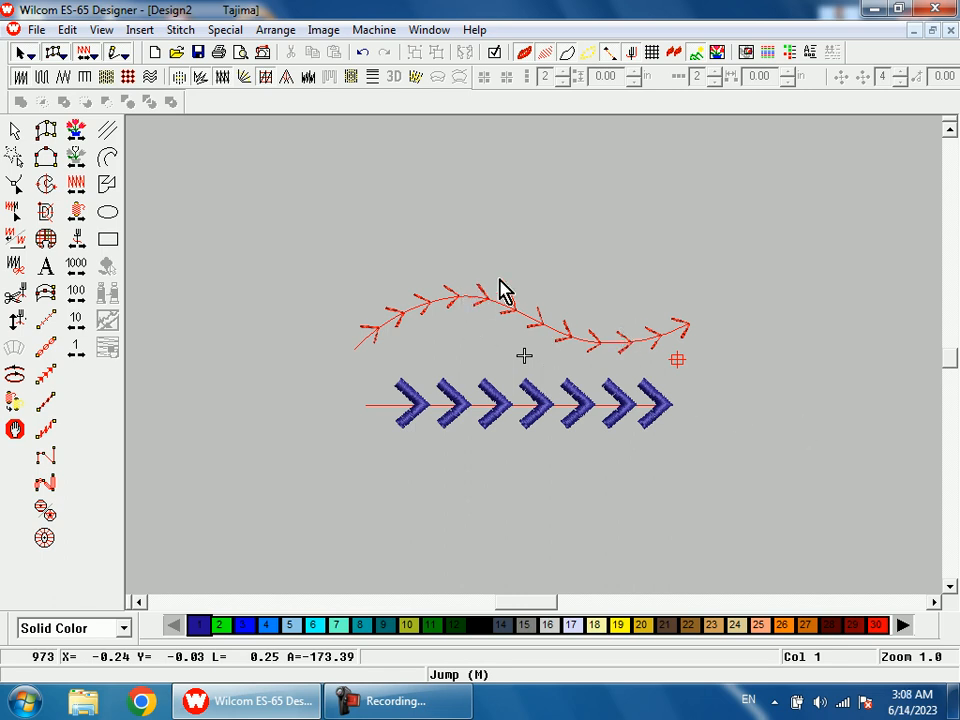
click(596, 405)
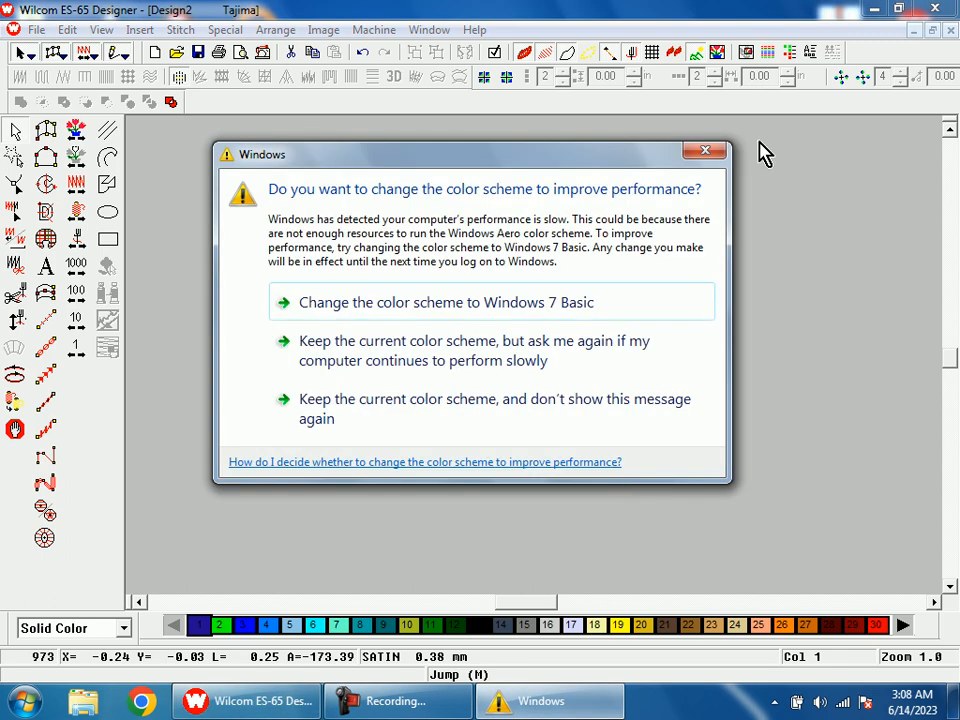
click(706, 152)
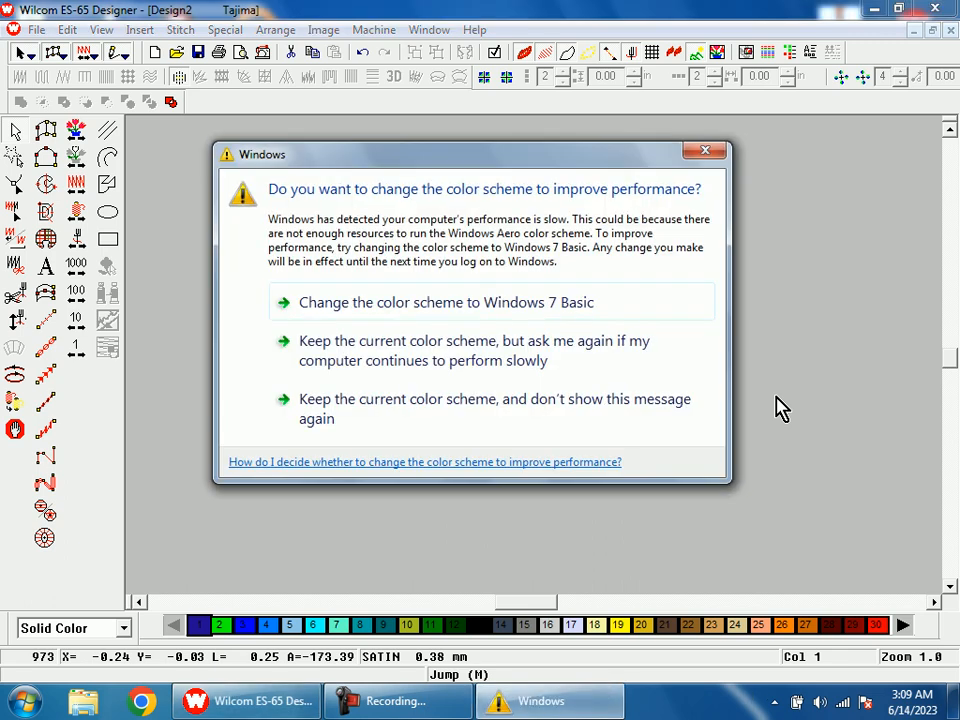
click(706, 152)
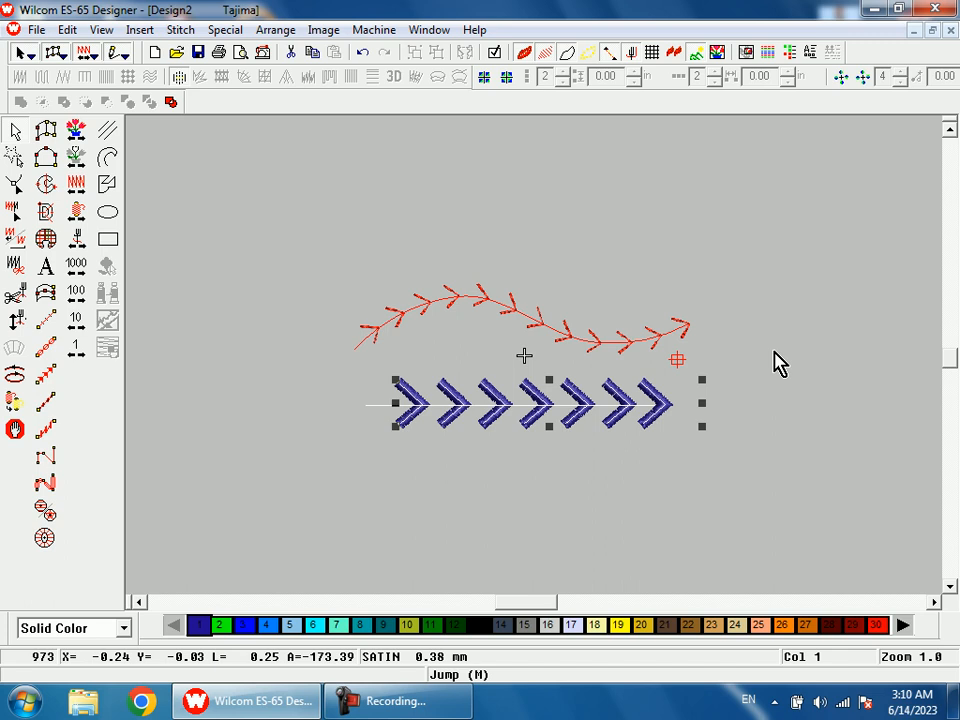